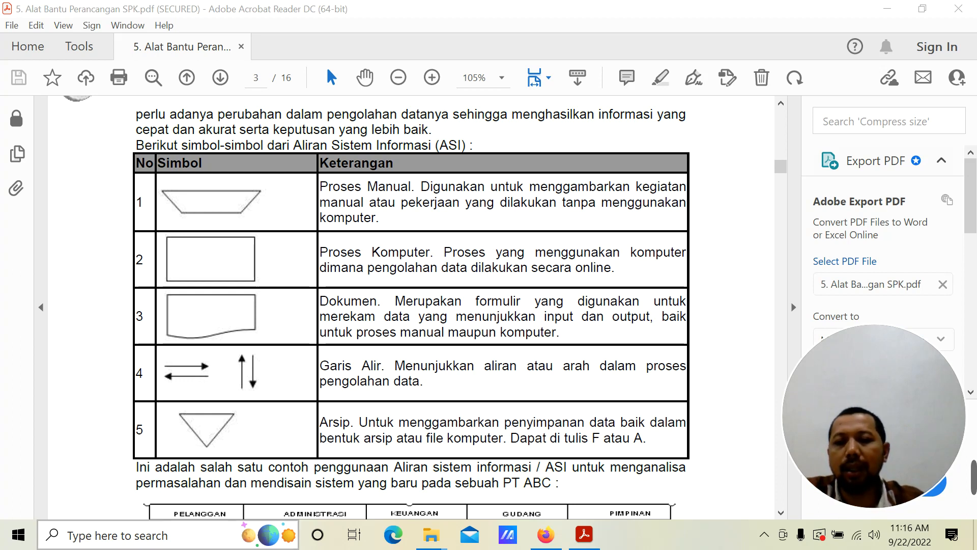
# Step: Find Visio among the installed programs and open it
pyautogui.click(19, 542)
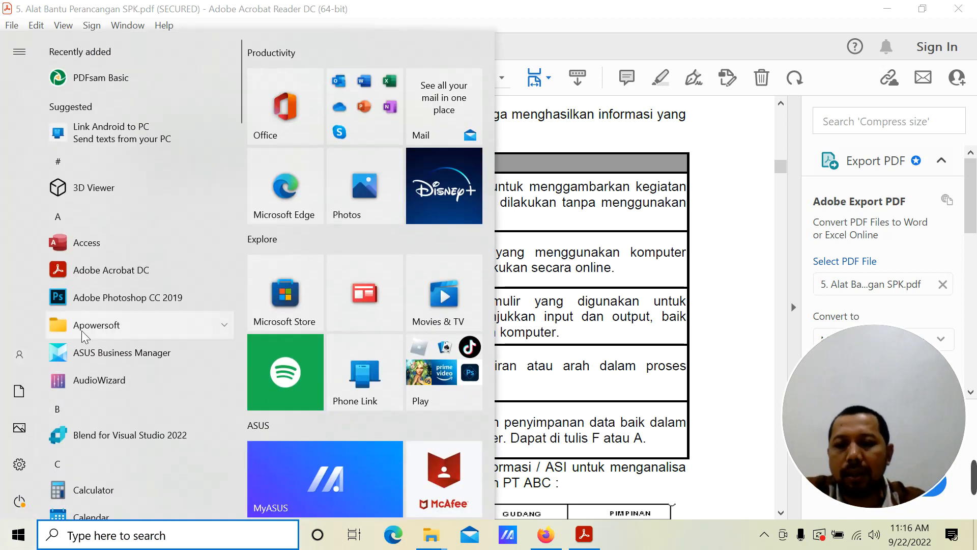
pyautogui.scroll(-8, 101, 357)
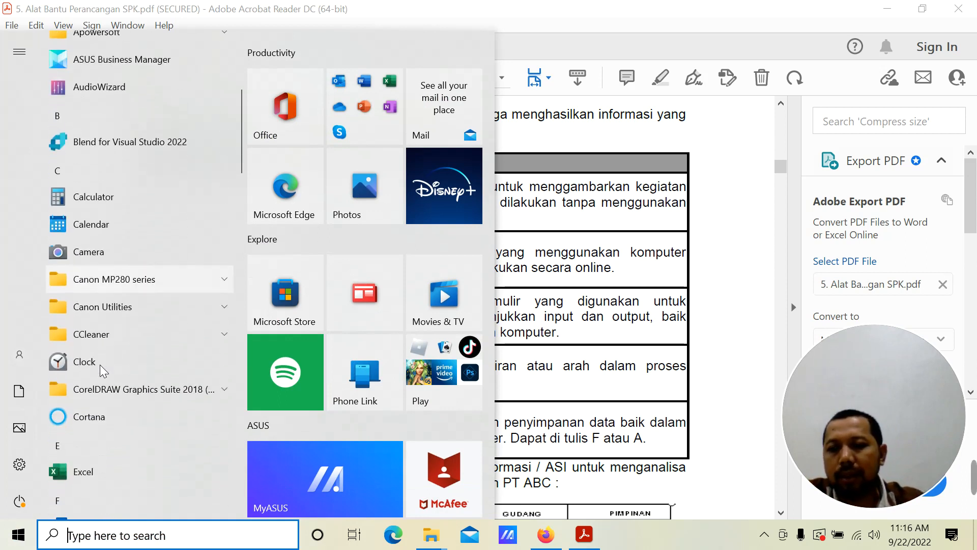
pyautogui.scroll(-5, 102, 372)
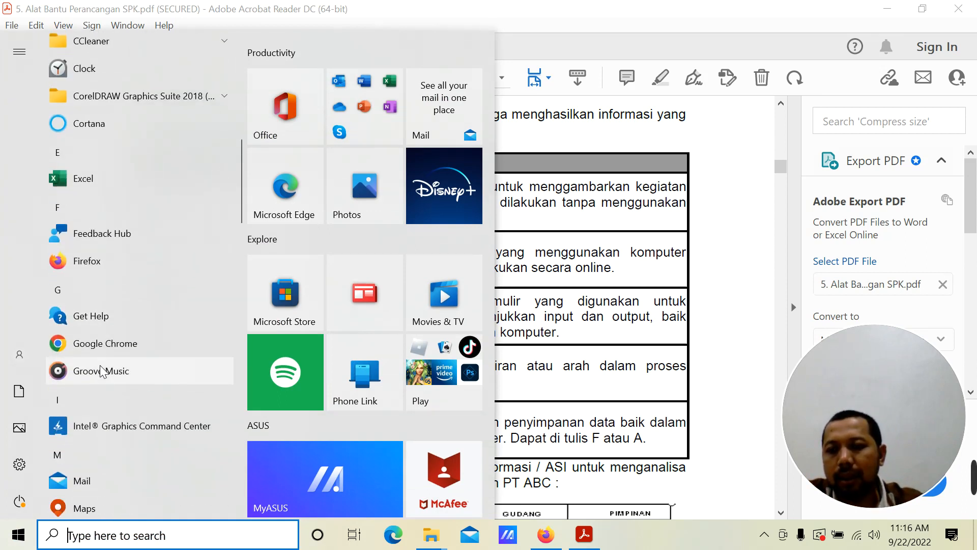
pyautogui.scroll(-9, 102, 372)
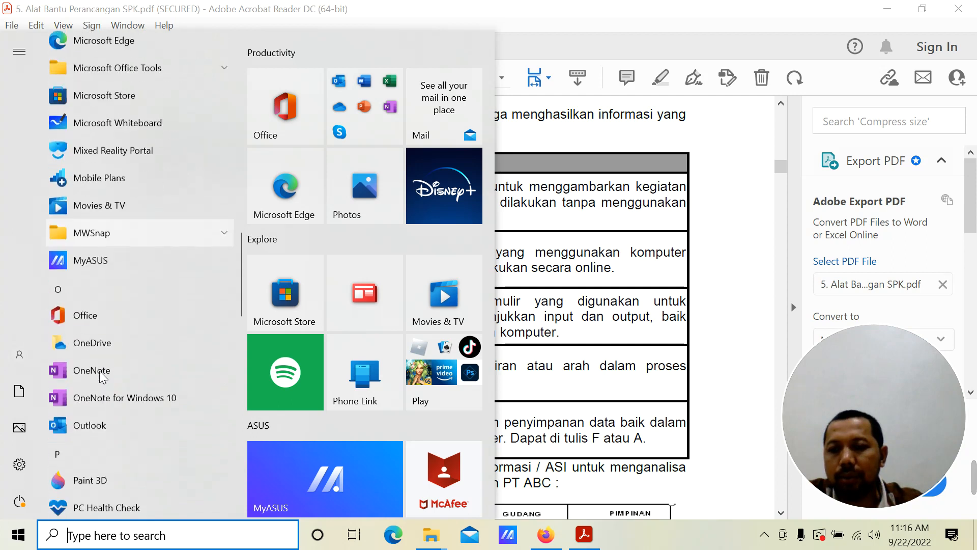
pyautogui.scroll(-8, 101, 379)
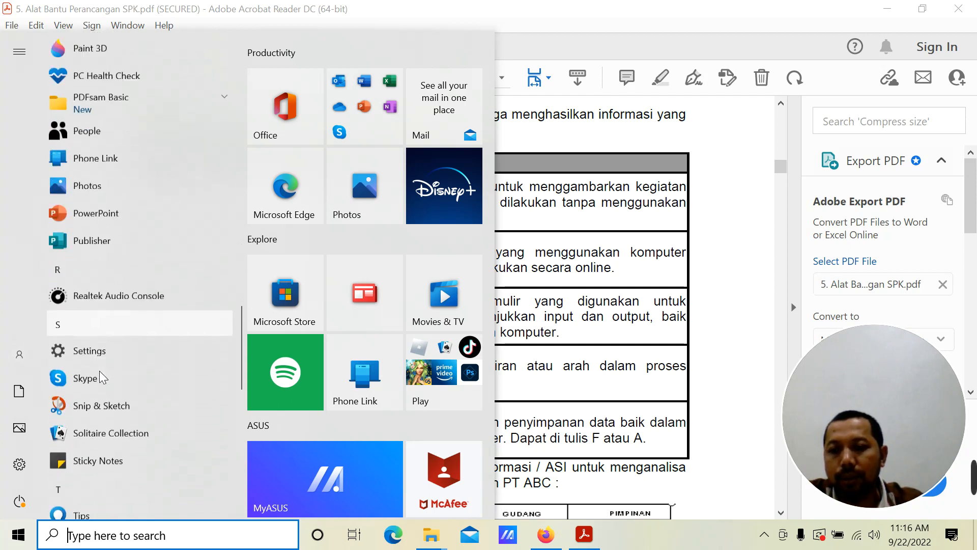
pyautogui.scroll(-3, 101, 385)
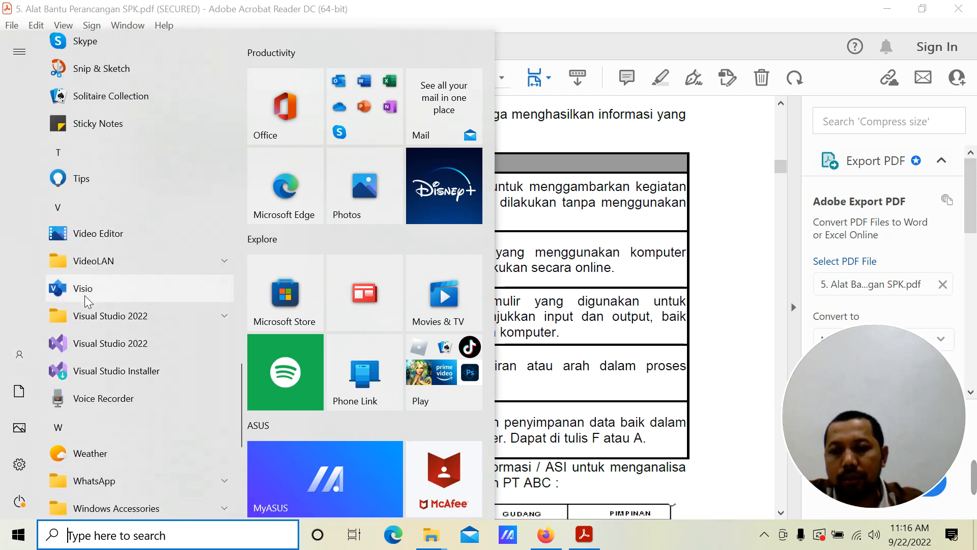
pyautogui.press('Escape')
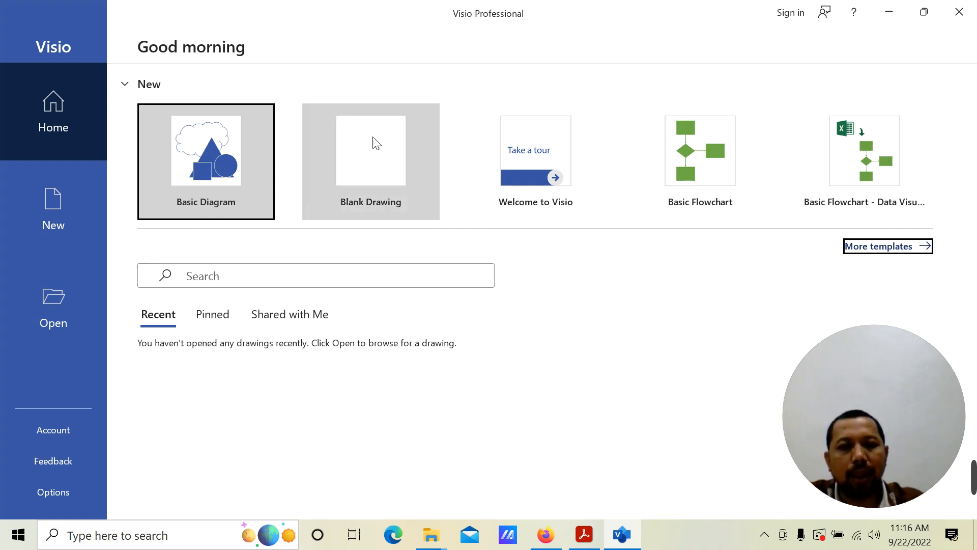
# Step: Create a new drawing from the Basic Diagram template in US Units
pyautogui.click(211, 162)
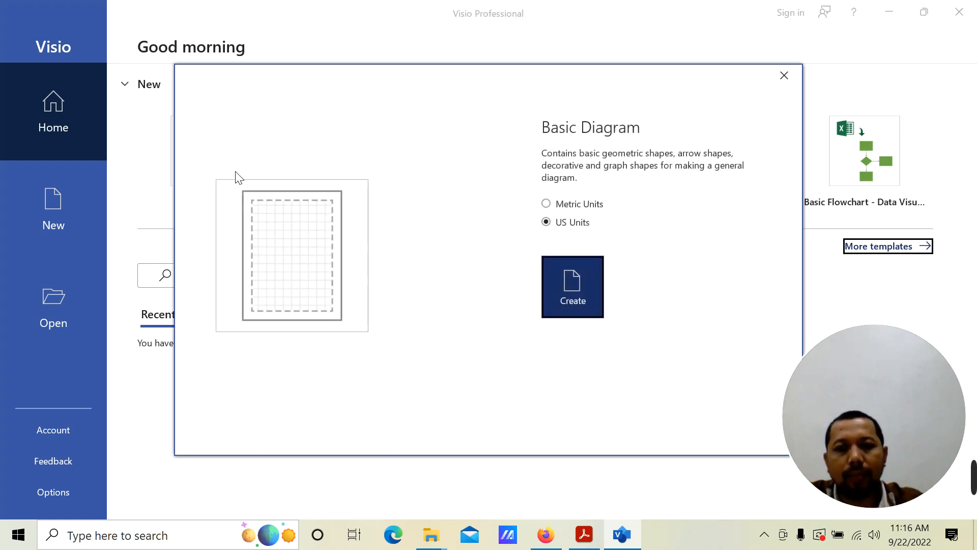
pyautogui.click(583, 296)
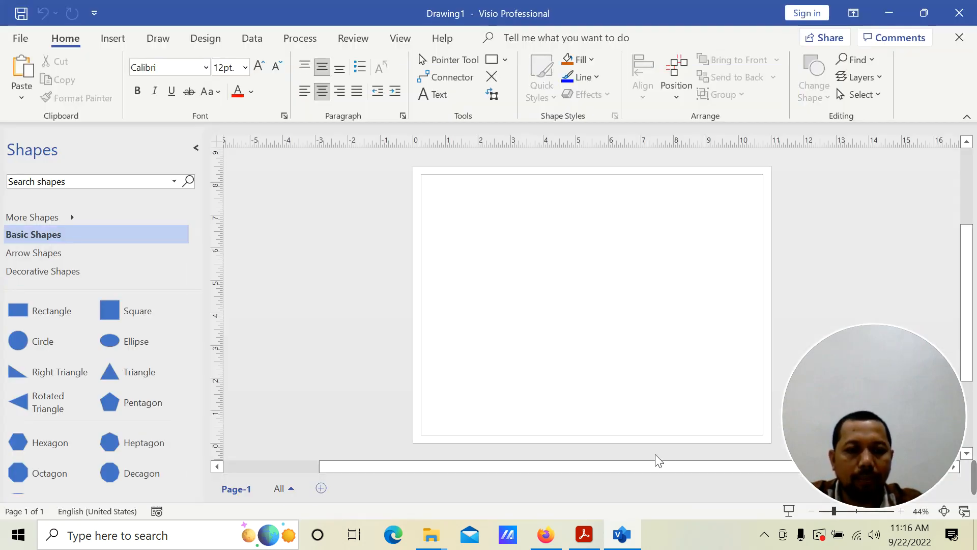
pyautogui.moveTo(877, 391); pyautogui.dragTo(886, 50)
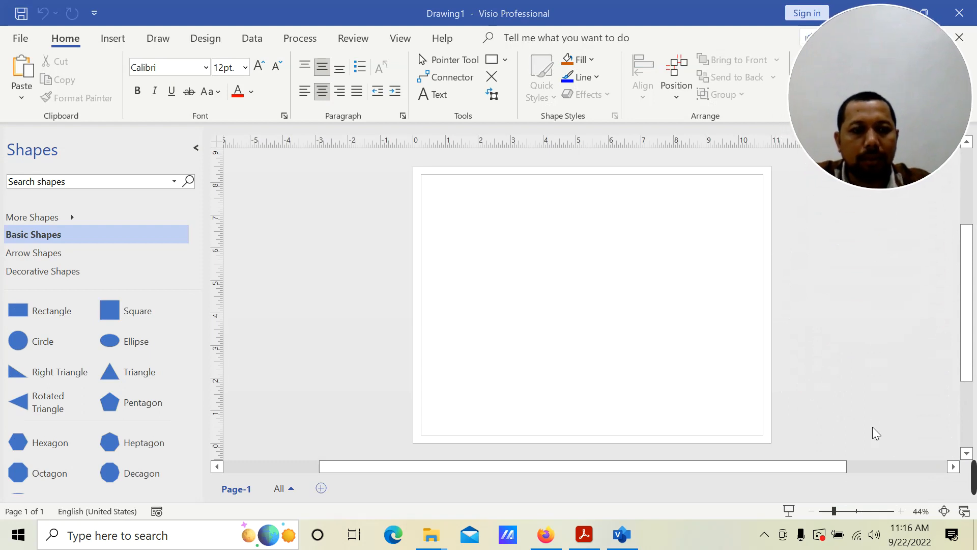
# Step: Insert a container with a solid blue heading bar and a white body near the upper-left corner of the page
pyautogui.click(902, 512)
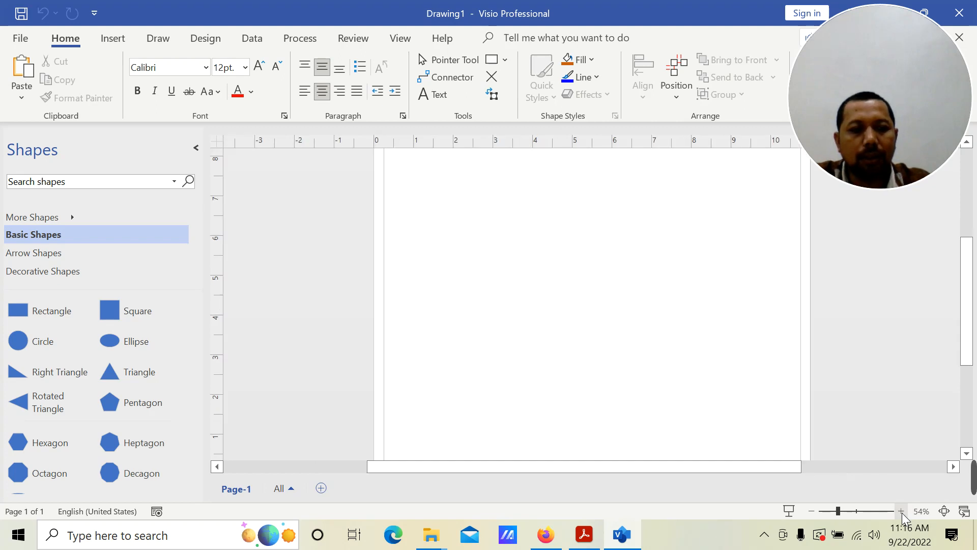
pyautogui.click(902, 512)
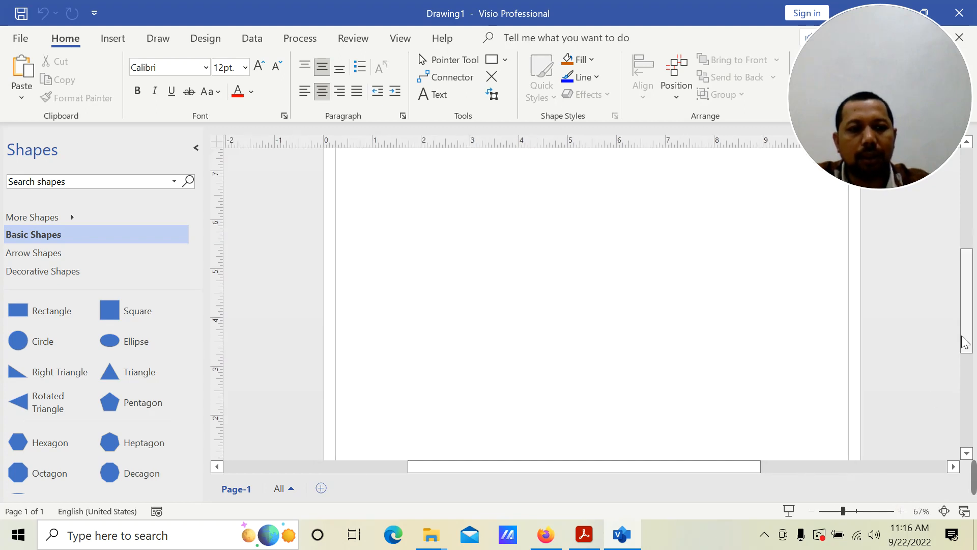
pyautogui.moveTo(965, 343)
pyautogui.mouseDown()
pyautogui.moveTo(970, 297)
pyautogui.moveTo(970, 321)
pyautogui.mouseUp()
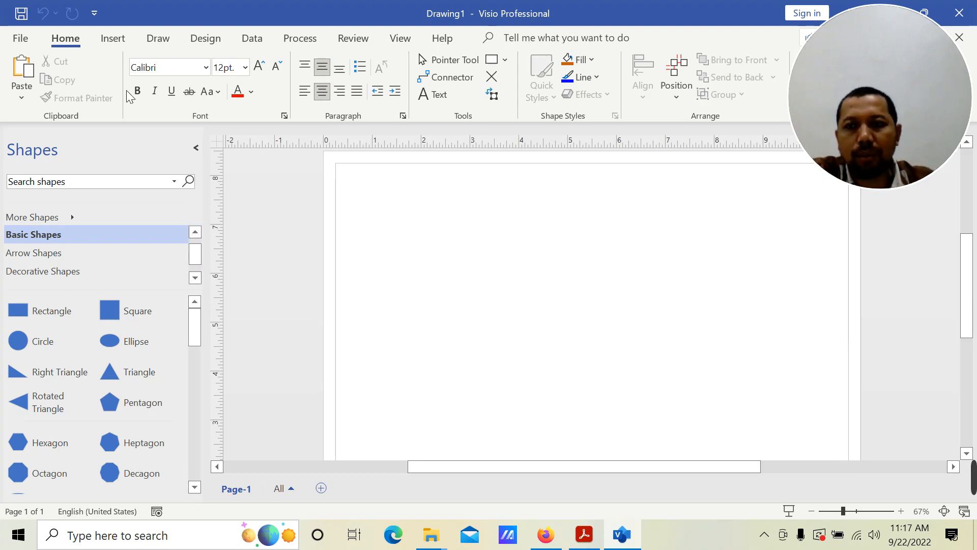
pyautogui.click(111, 39)
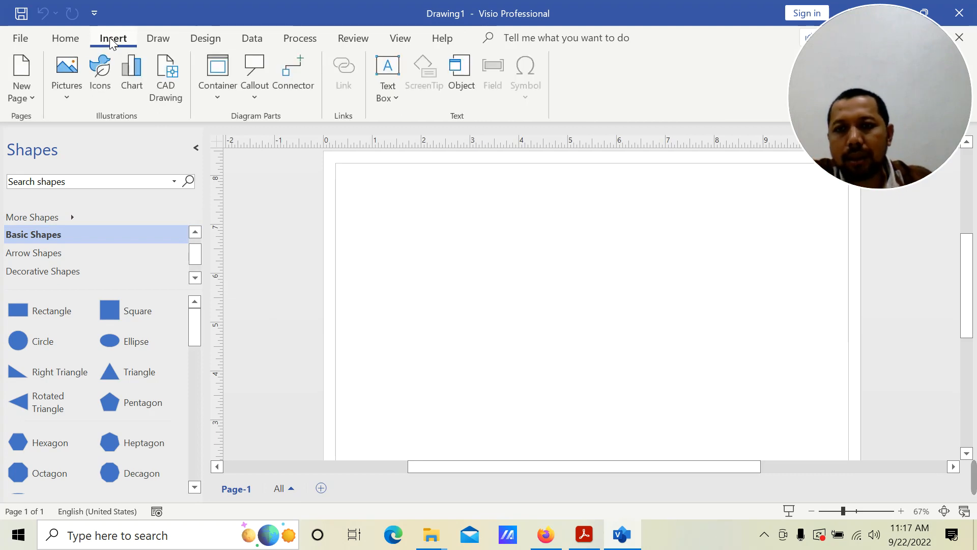
pyautogui.click(210, 101)
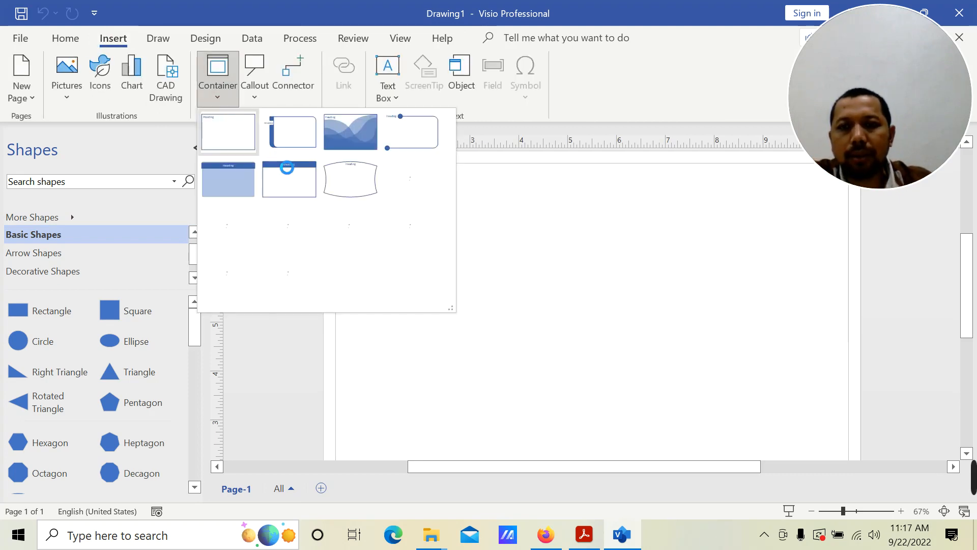
pyautogui.click(288, 182)
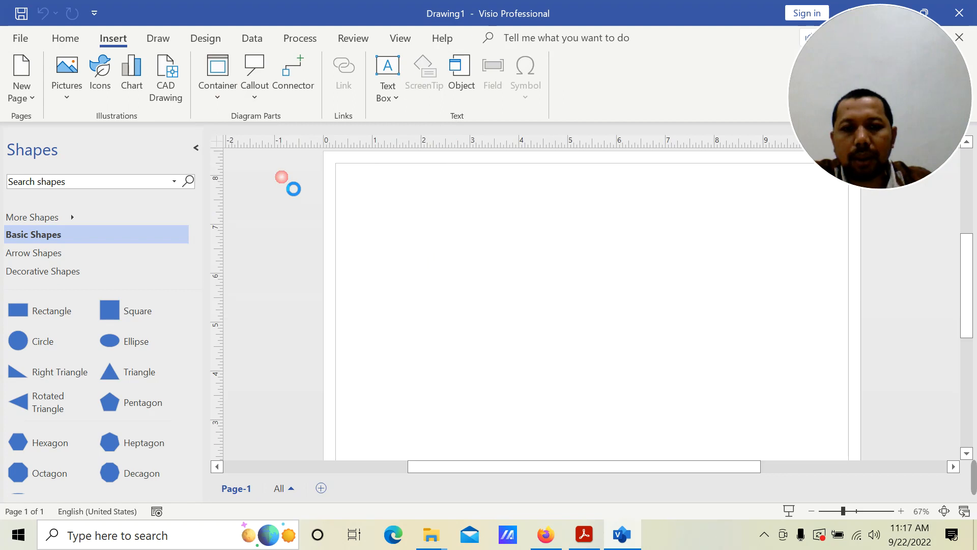
pyautogui.moveTo(555, 268); pyautogui.dragTo(414, 217)
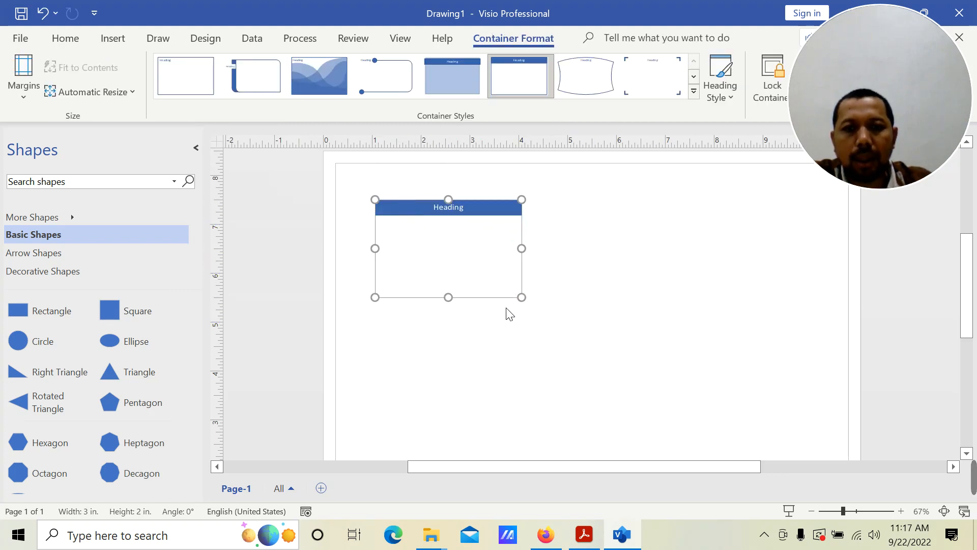
# Step: Stretch the container downward to a height of 6.125 in., forming a tall column
pyautogui.moveTo(458, 317); pyautogui.dragTo(445, 444)
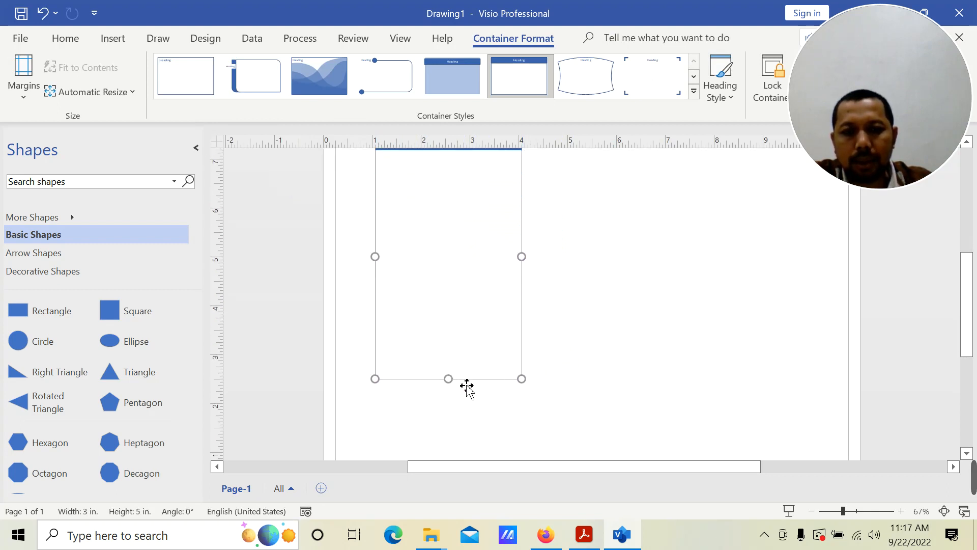
pyautogui.moveTo(461, 392); pyautogui.dragTo(456, 442)
pyautogui.click(484, 411)
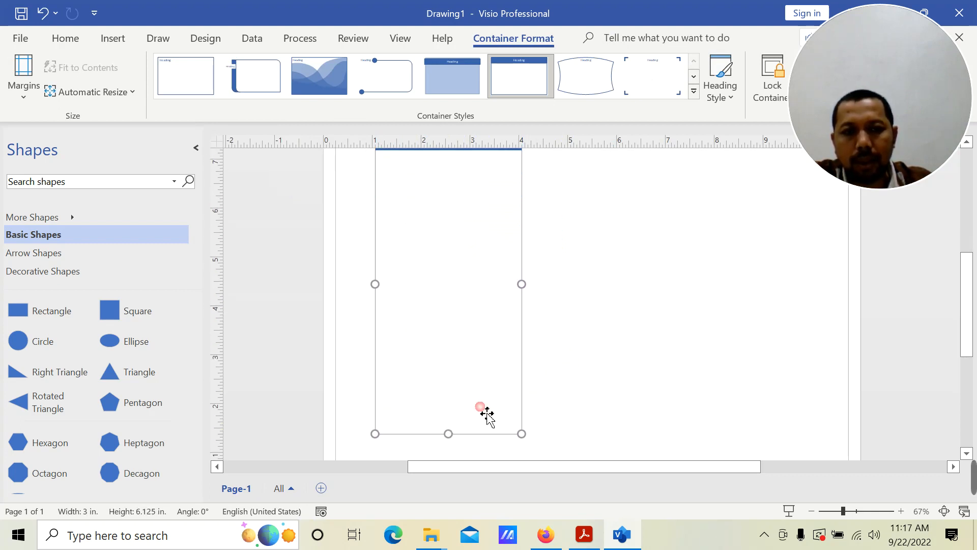
# Step: Change the container's heading text to MAHASISWA
pyautogui.scroll(1, 601, 307)
pyautogui.rightClick(459, 283)
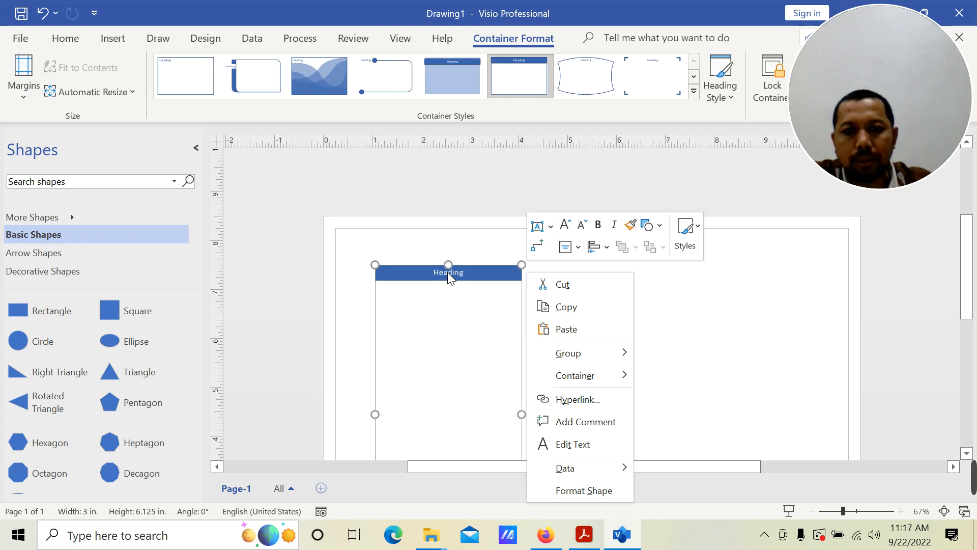
pyautogui.click(568, 443)
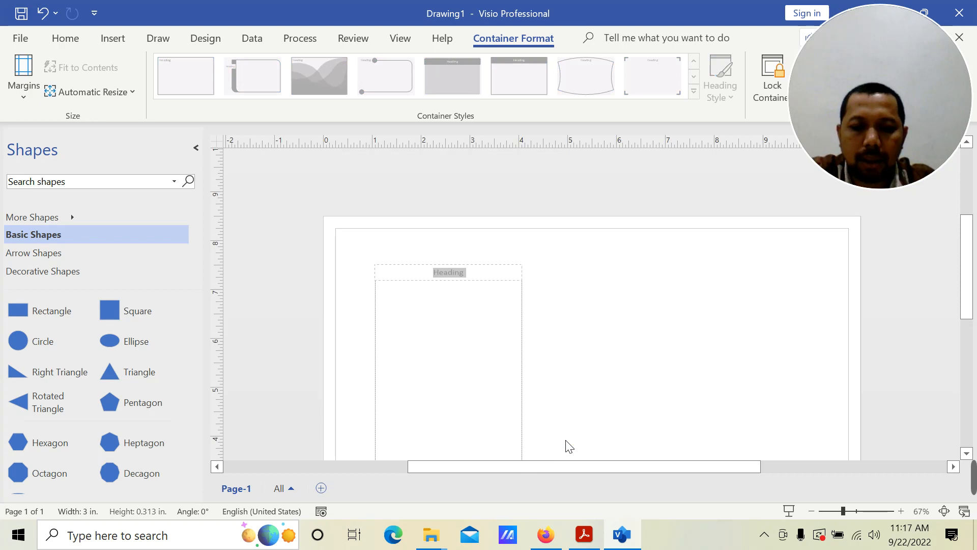
pyautogui.write('MAHASISWA')
pyautogui.click(356, 381)
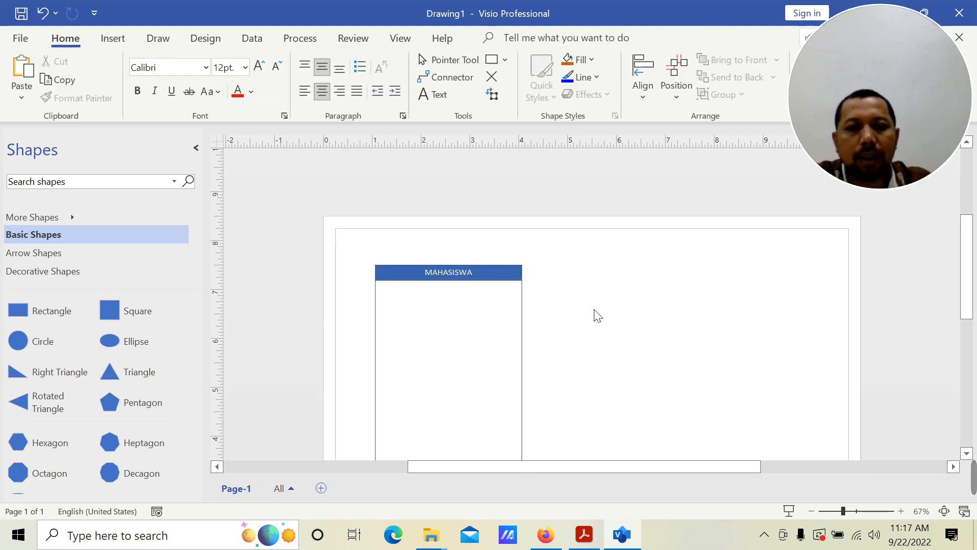
# Step: Duplicate the MAHASISWA container and place the copy directly to its right with the heading bars aligned
pyautogui.click(522, 289)
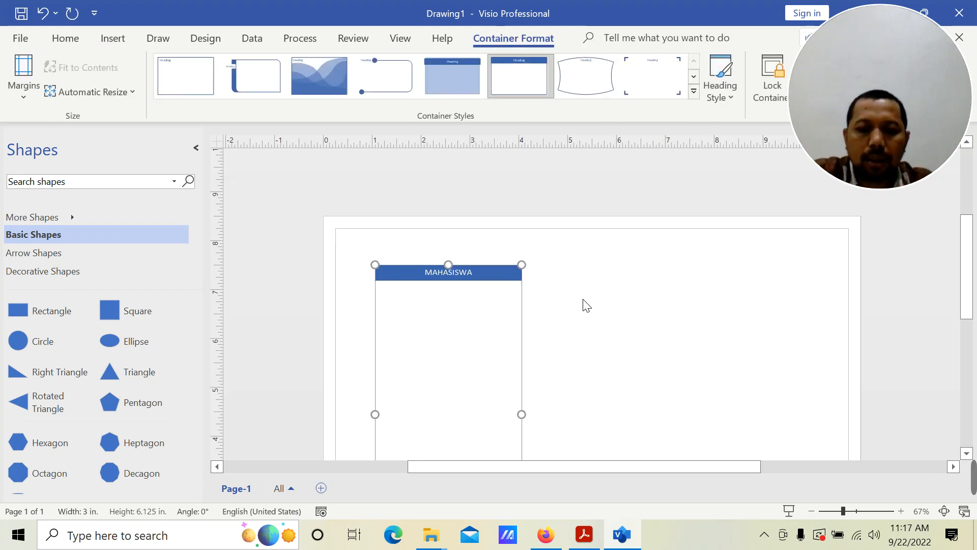
pyautogui.click(392, 240)
pyautogui.hotkey('ctrl', 'v')
pyautogui.moveTo(473, 299); pyautogui.dragTo(661, 420)
pyautogui.scroll(-2, 710, 318)
pyautogui.moveTo(657, 355); pyautogui.dragTo(665, 419)
pyautogui.scroll(3, 695, 386)
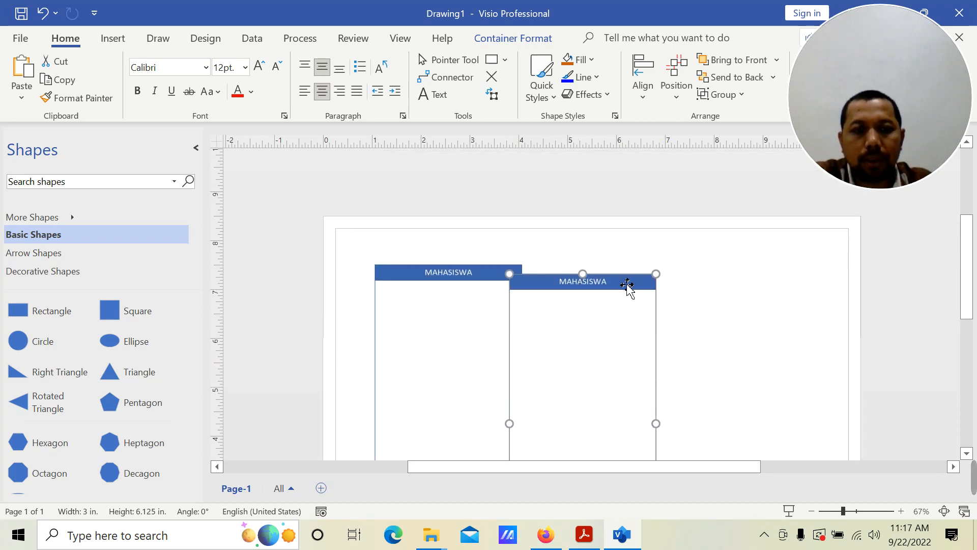
pyautogui.moveTo(628, 285)
pyautogui.mouseDown()
pyautogui.moveTo(646, 280)
pyautogui.moveTo(639, 283)
pyautogui.mouseUp()
# Step: Change the second container's heading text to DOSEN WALI
pyautogui.click(619, 278)
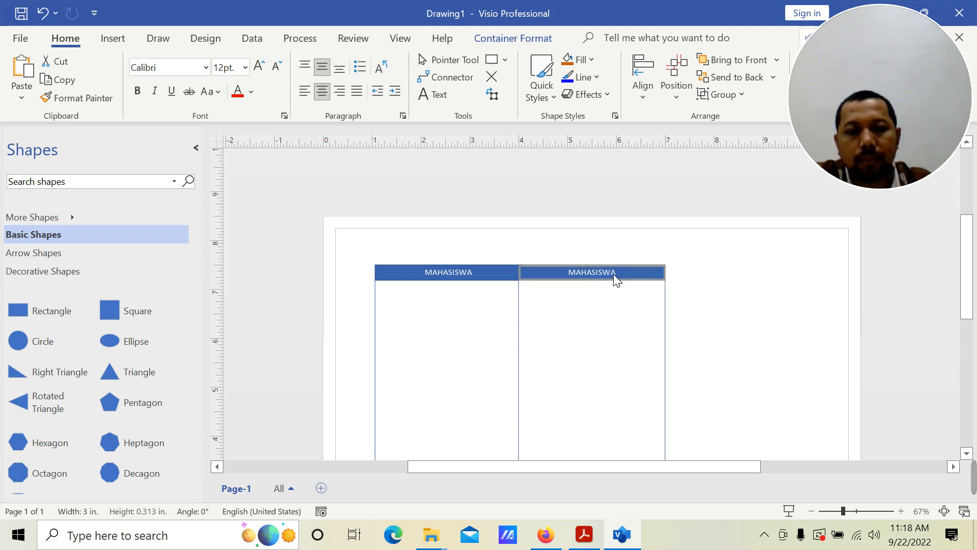
pyautogui.rightClick(613, 274)
pyautogui.click(692, 448)
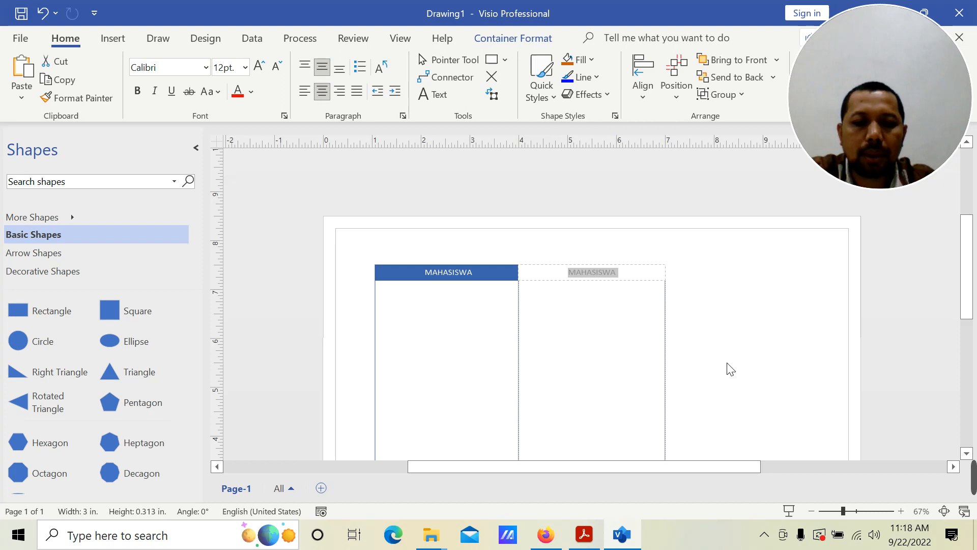
pyautogui.write('DOSEN WALI')
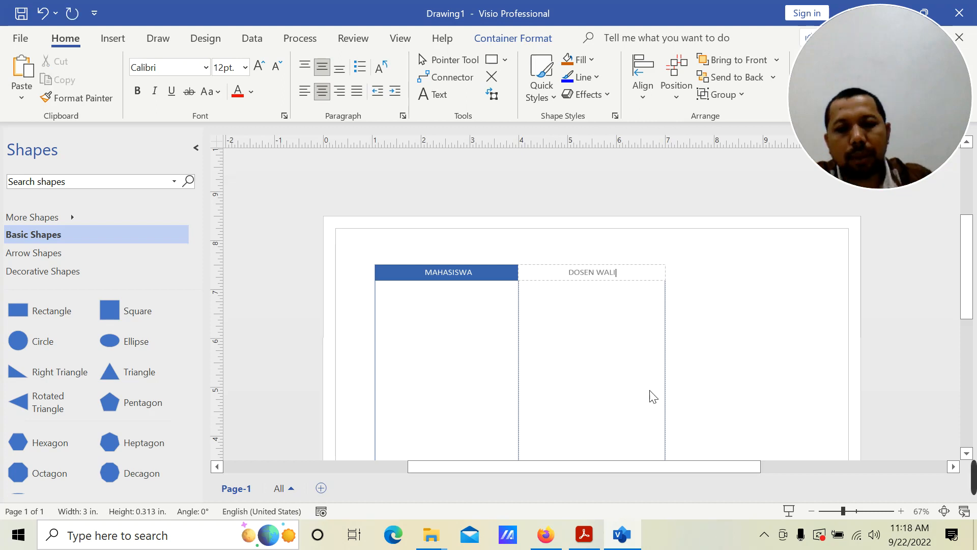
pyautogui.click(367, 341)
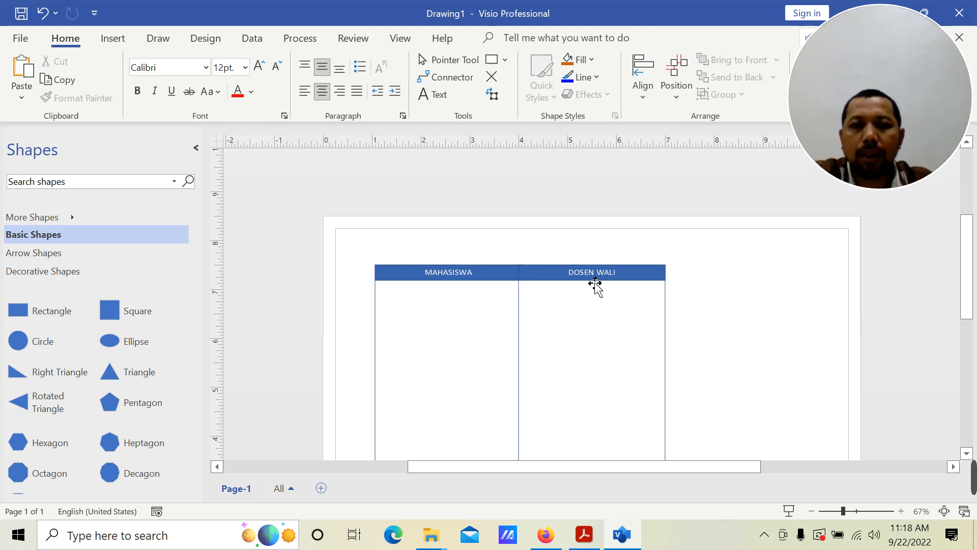
# Step: Duplicate the DOSEN WALI container and place the copy as a third column on its right side, level with the other headings
pyautogui.click(625, 301)
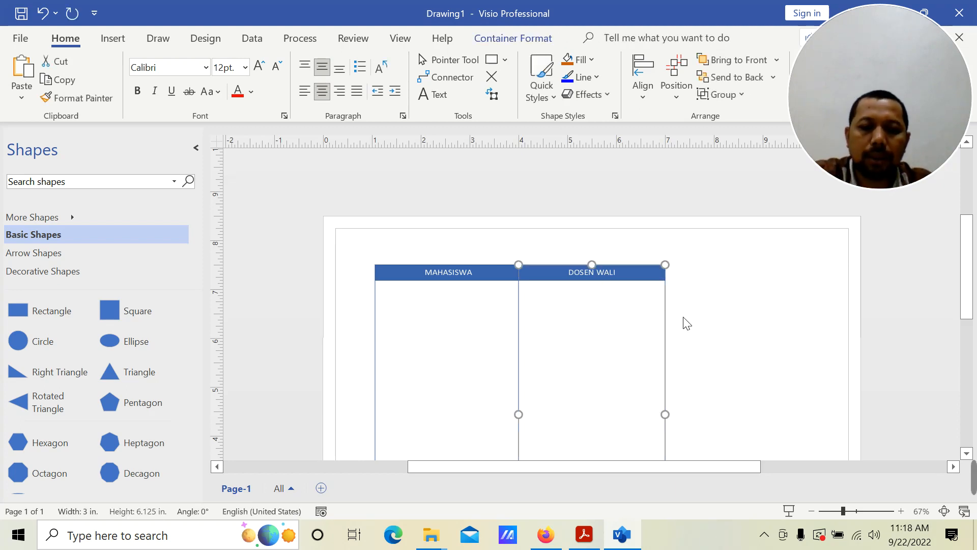
pyautogui.click(718, 324)
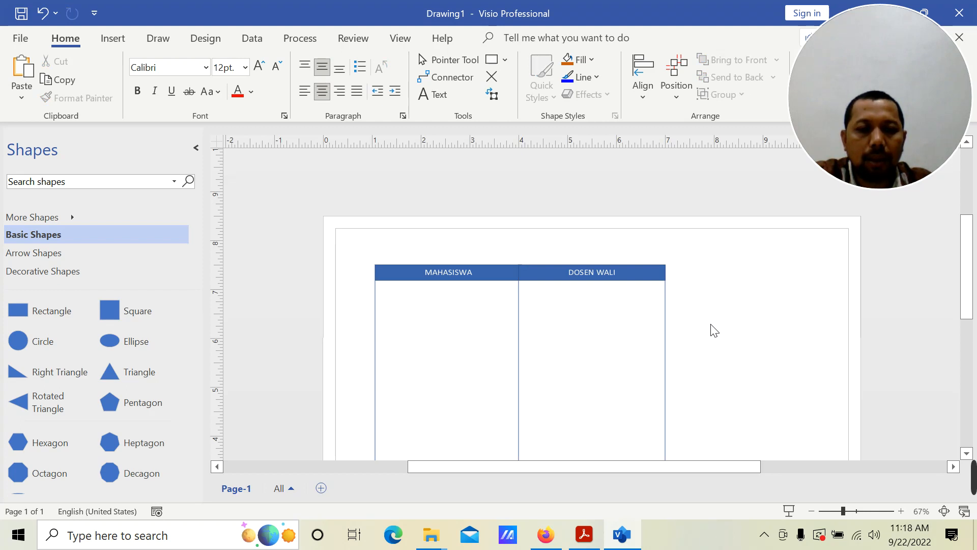
pyautogui.hotkey('ctrl', 'v')
pyautogui.moveTo(685, 194); pyautogui.dragTo(687, 283)
# Step: Change the third container's heading text to ADMIN
pyautogui.rightClick(745, 281)
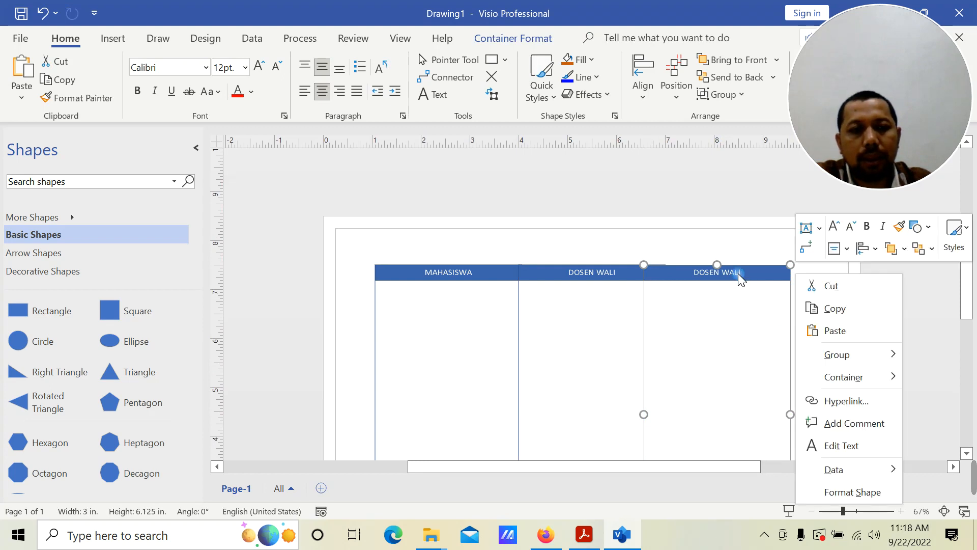
pyautogui.click(832, 451)
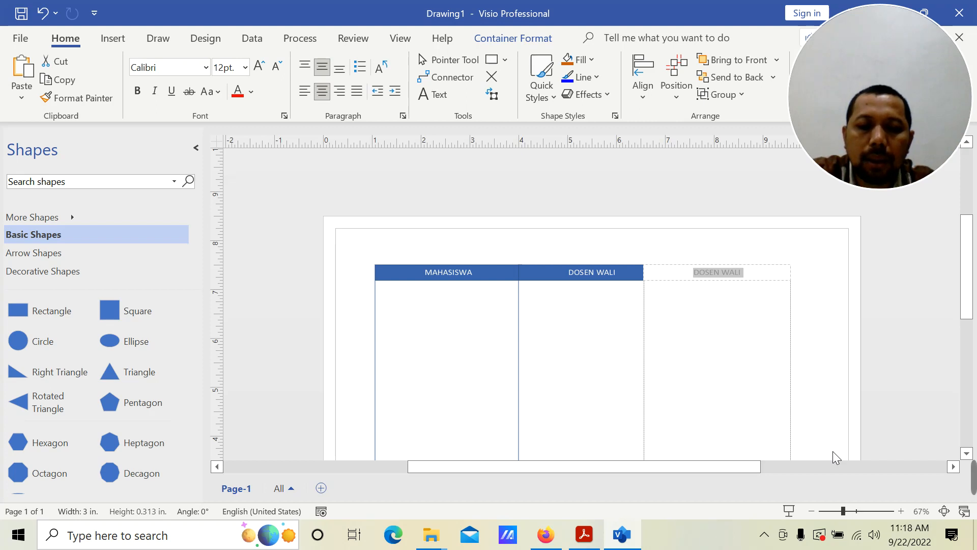
pyautogui.write('ADMIN')
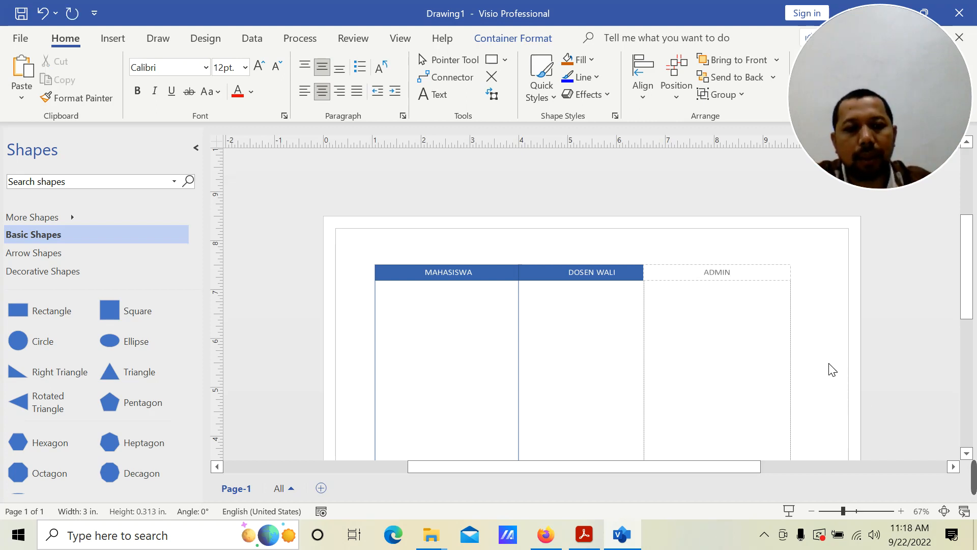
pyautogui.click(630, 306)
# Step: Fill the DOSEN WALI container's heading with standard green and the ADMIN container's heading with dark gold
pyautogui.click(612, 283)
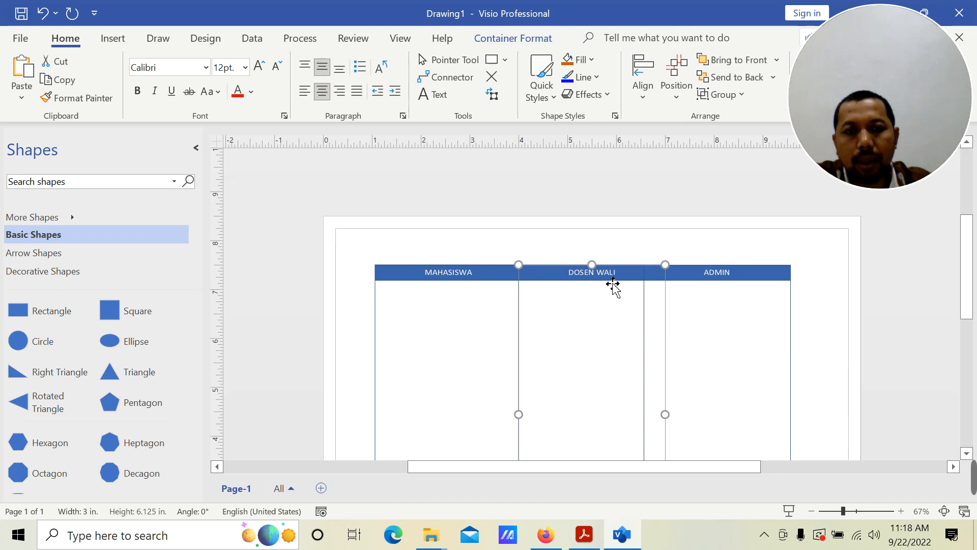
pyautogui.click(591, 60)
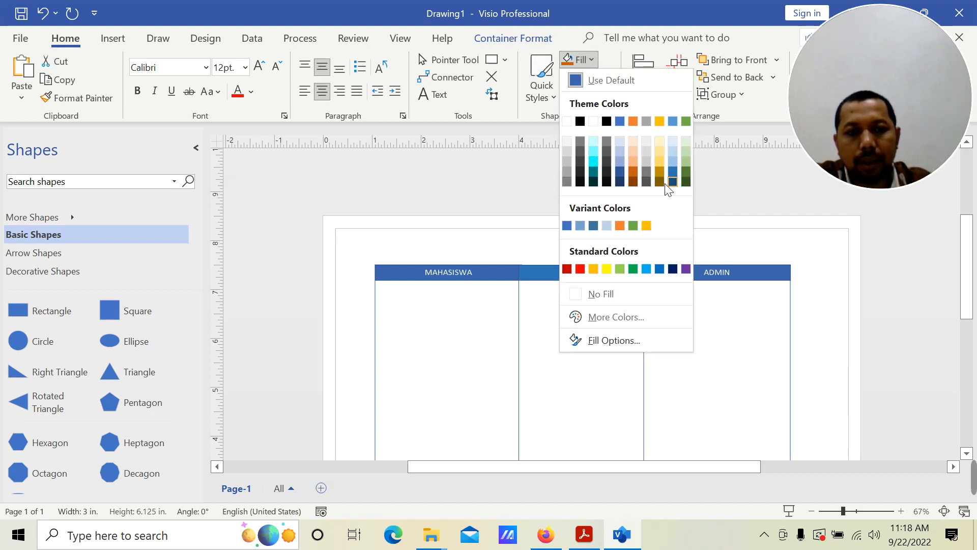
pyautogui.click(633, 269)
pyautogui.click(724, 281)
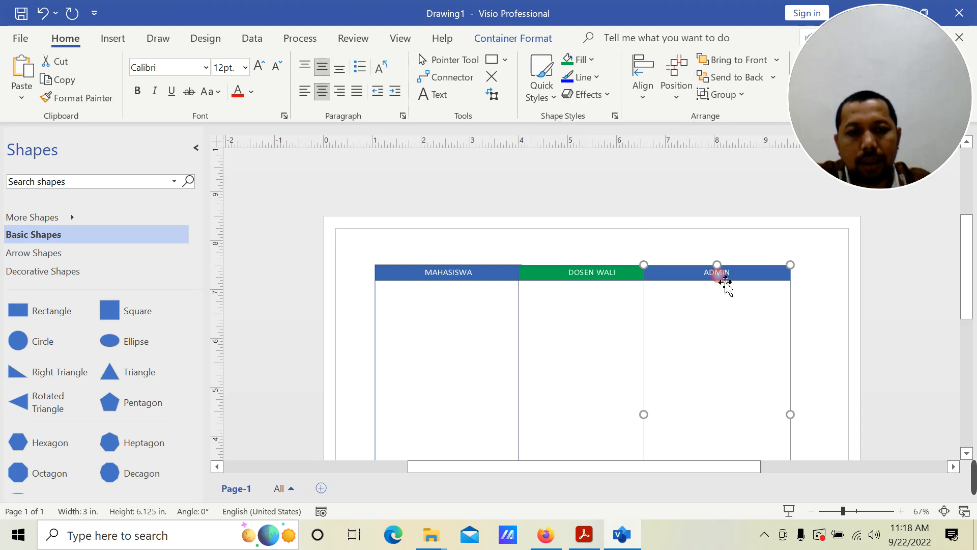
pyautogui.click(592, 60)
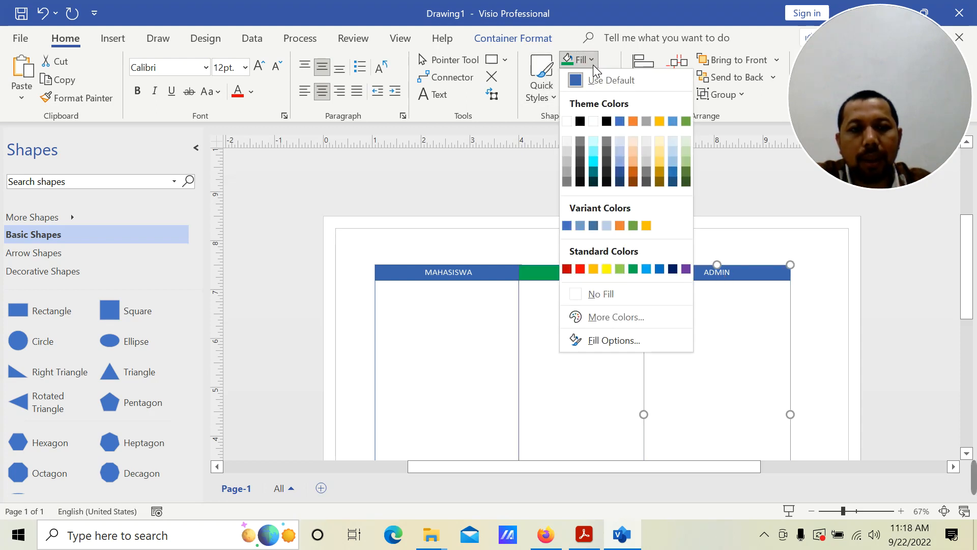
pyautogui.click(658, 173)
pyautogui.click(713, 247)
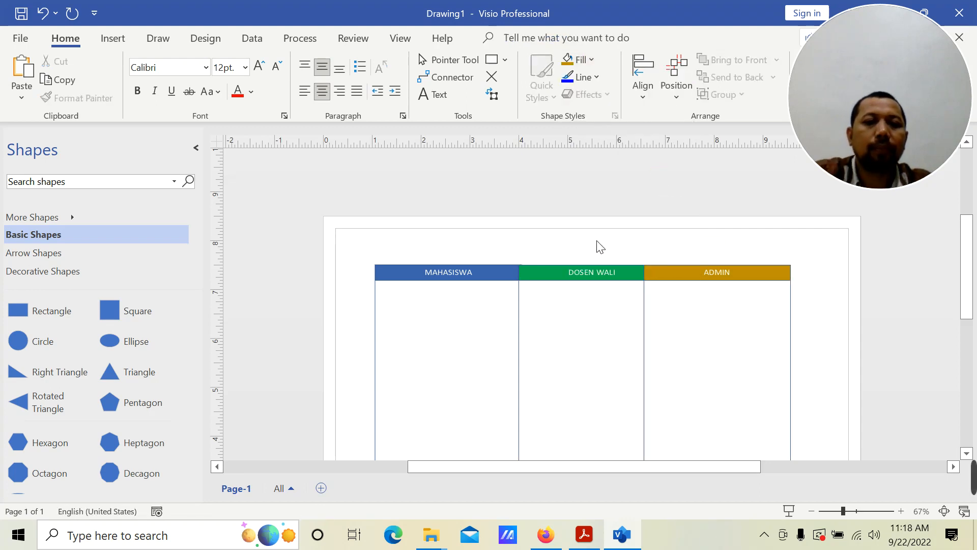
# Step: Look through the shapes in the Arrow Shapes, Decorative Shapes and Graph and Math Shapes stencils
pyautogui.scroll(-3, 859, 309)
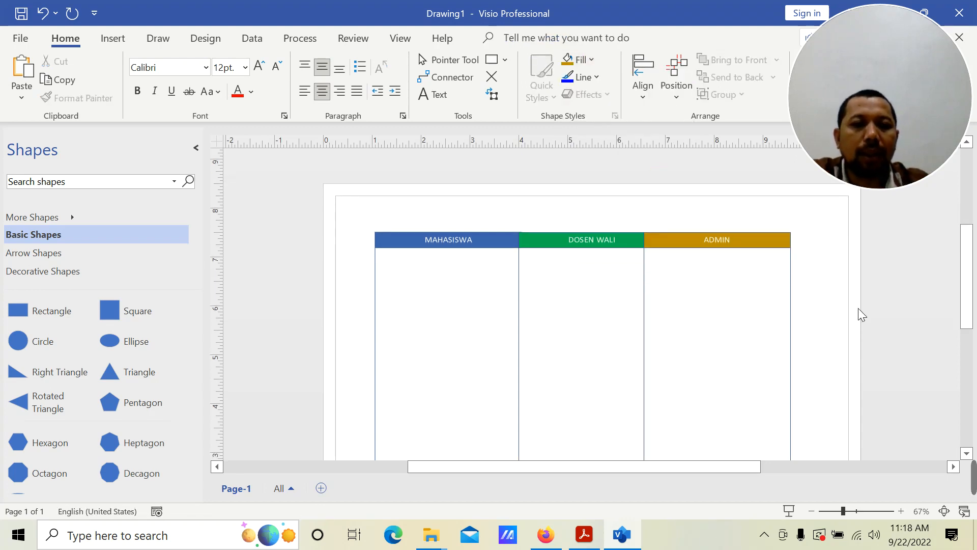
pyautogui.scroll(-1, 858, 307)
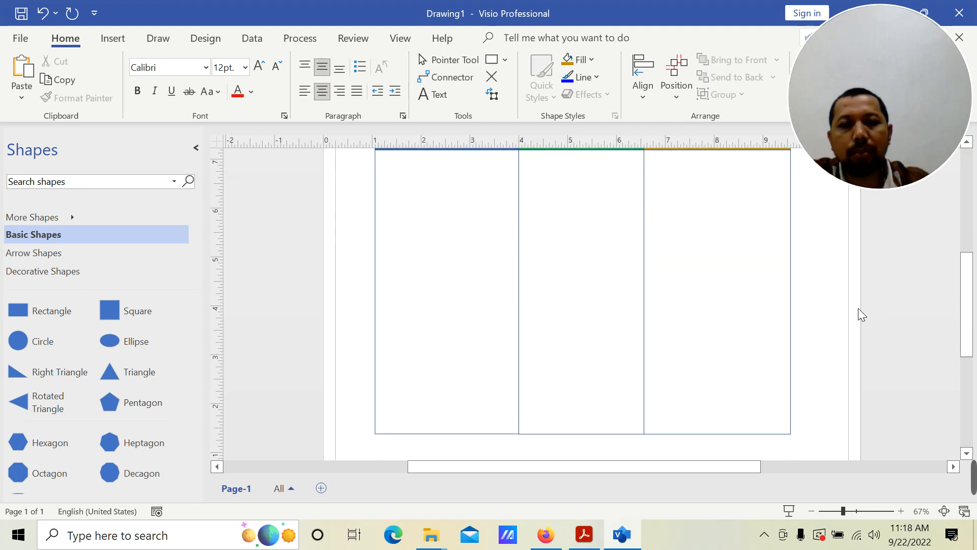
pyautogui.scroll(1, 858, 307)
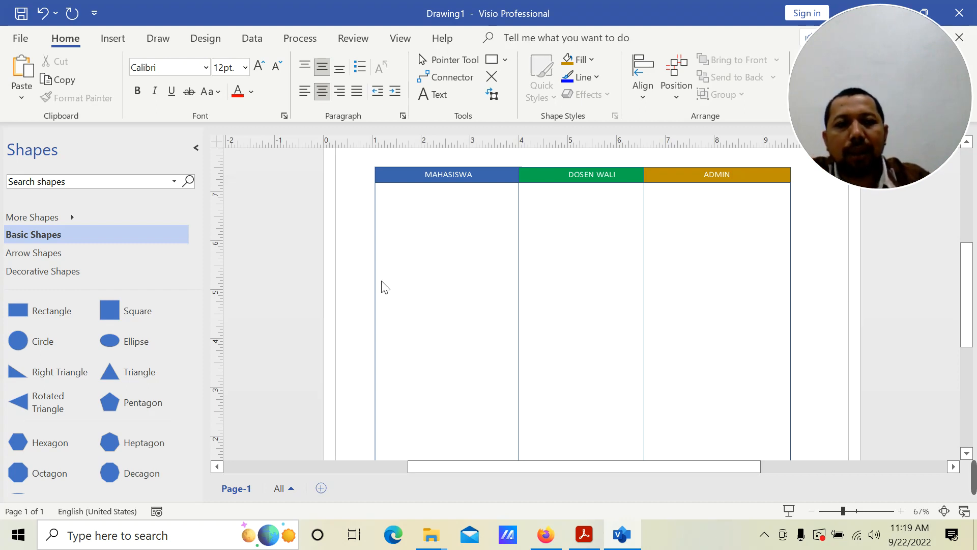
pyautogui.scroll(-1, 166, 268)
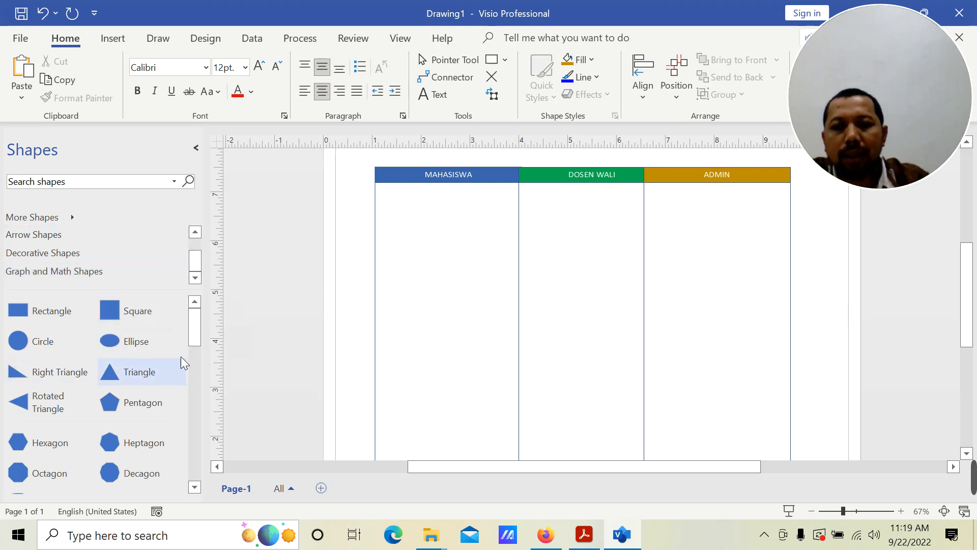
pyautogui.moveTo(196, 340); pyautogui.dragTo(194, 331)
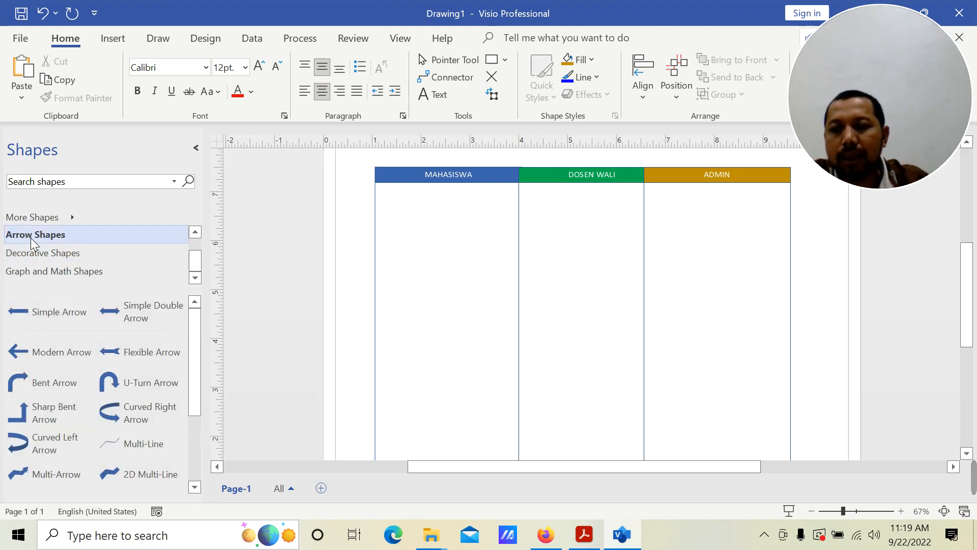
pyautogui.click(31, 253)
pyautogui.click(32, 270)
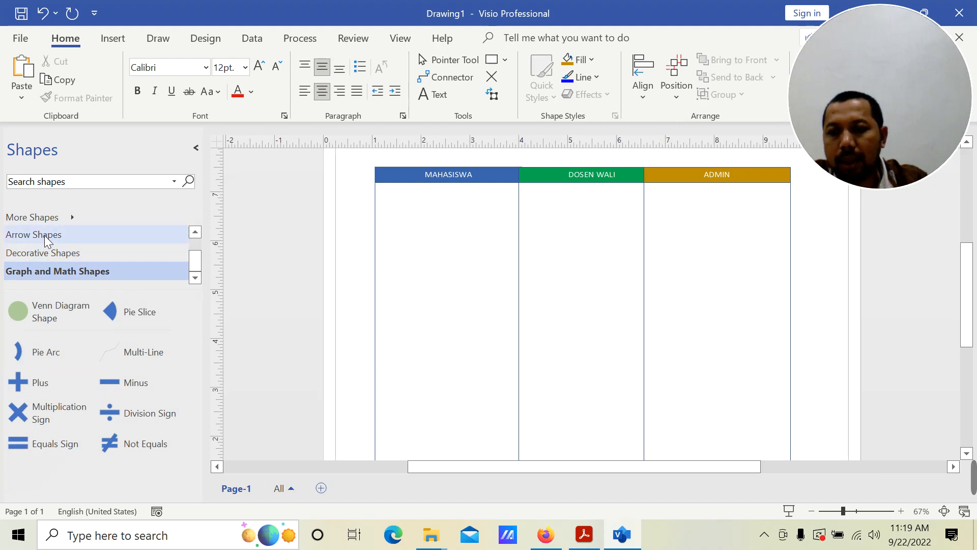
pyautogui.click(44, 251)
pyautogui.click(43, 237)
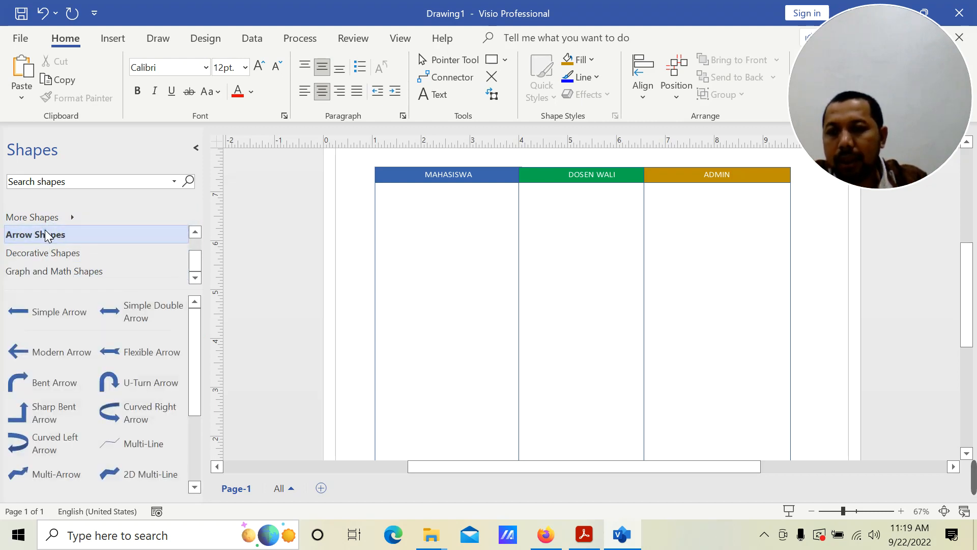
# Step: Close the Arrow Shapes, Decorative Shapes and Graph and Math Shapes stencils
pyautogui.rightClick(46, 232)
pyautogui.click(91, 426)
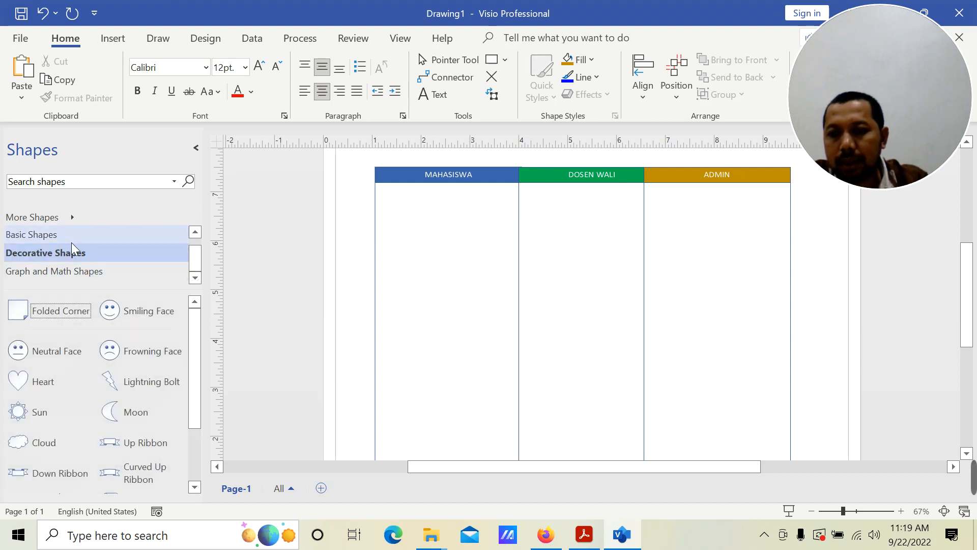
pyautogui.rightClick(62, 250)
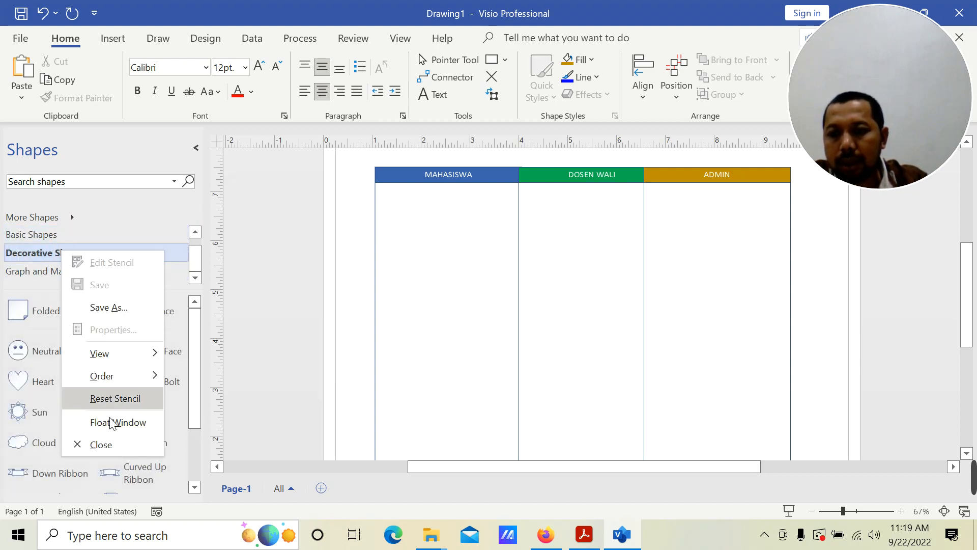
pyautogui.click(110, 444)
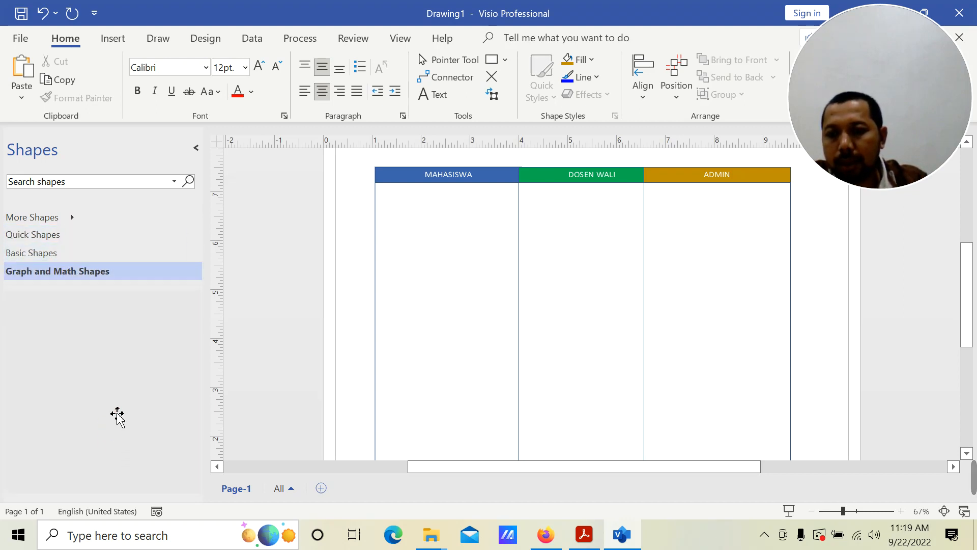
pyautogui.rightClick(63, 271)
pyautogui.click(101, 464)
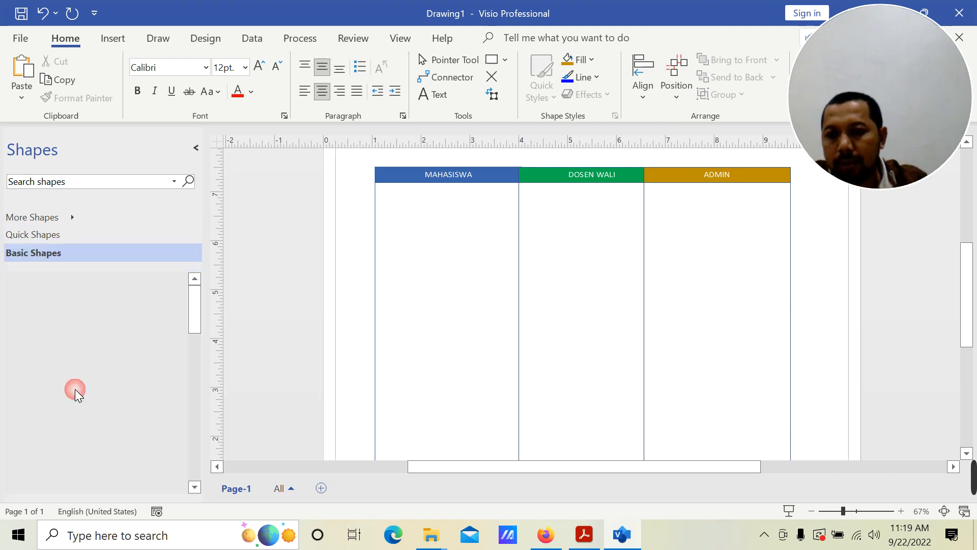
# Step: Add the Basic Flowchart Shapes stencil from the Flowchart category and display its shapes
pyautogui.click(55, 235)
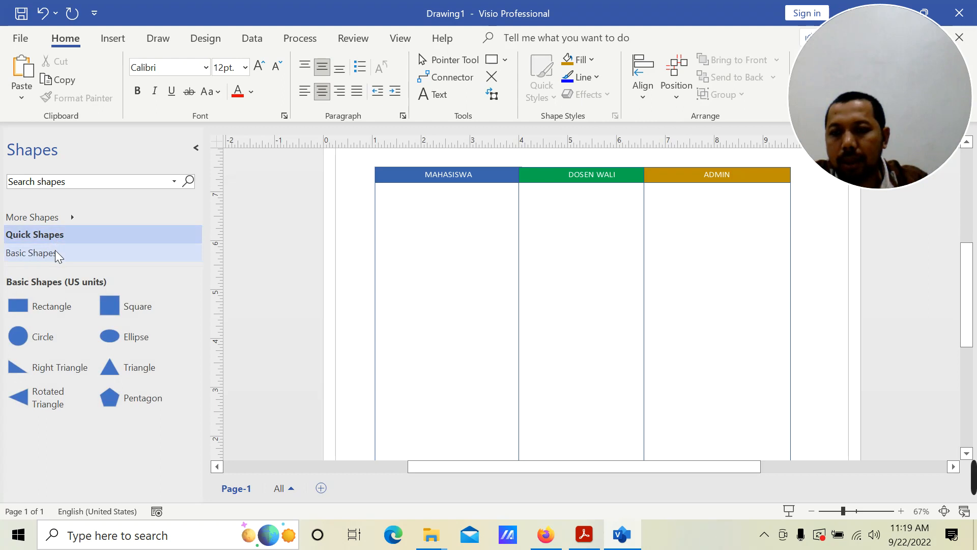
pyautogui.click(55, 250)
pyautogui.moveTo(199, 320); pyautogui.dragTo(196, 283)
pyautogui.click(71, 216)
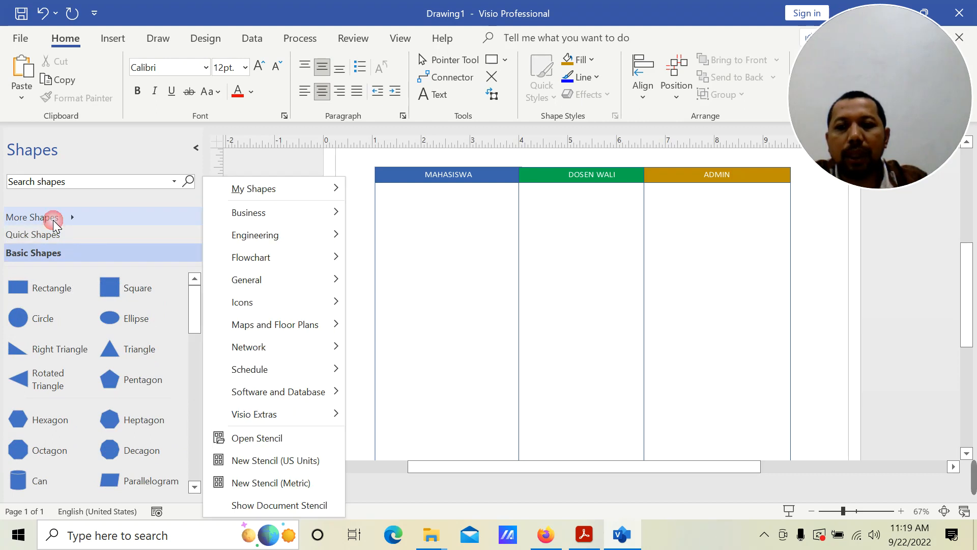
pyautogui.moveTo(240, 255)
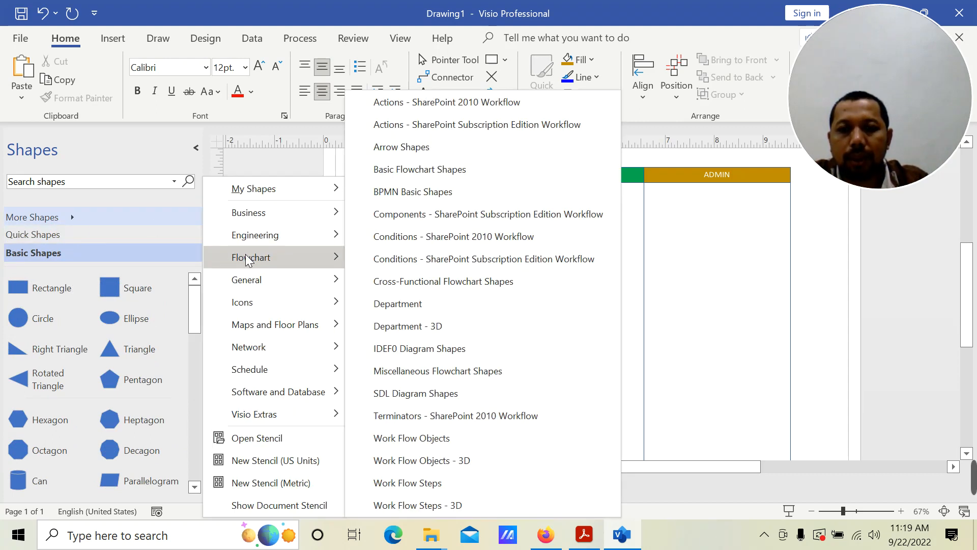
pyautogui.click(362, 170)
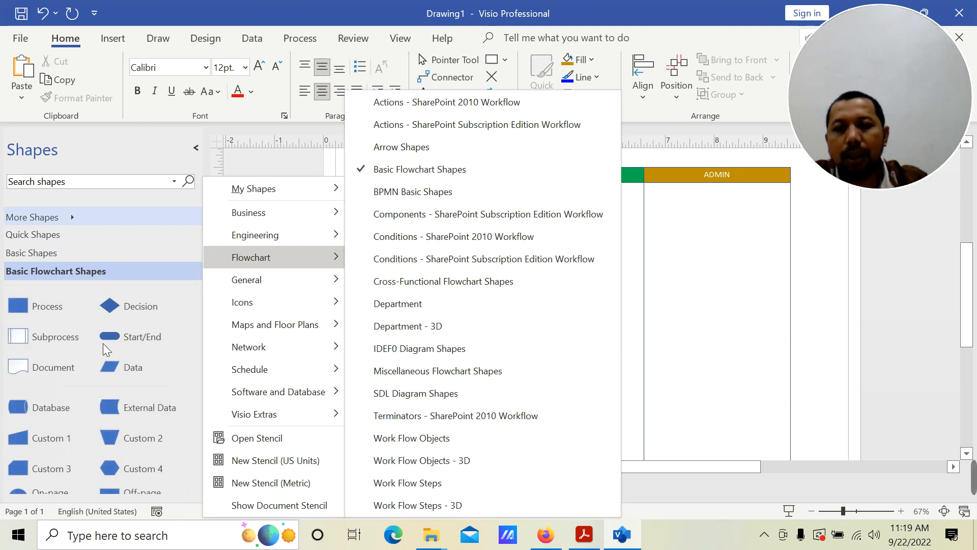
pyautogui.click(158, 241)
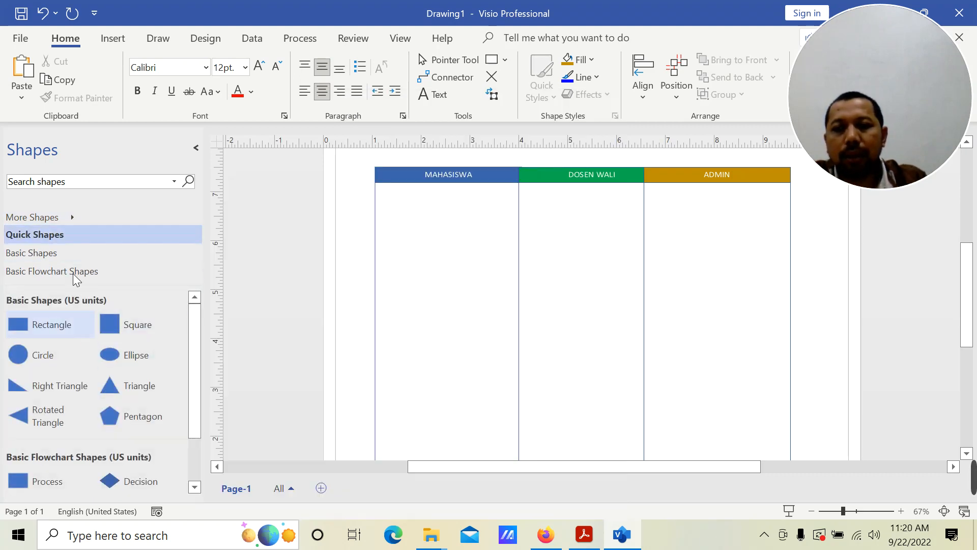
pyautogui.click(45, 258)
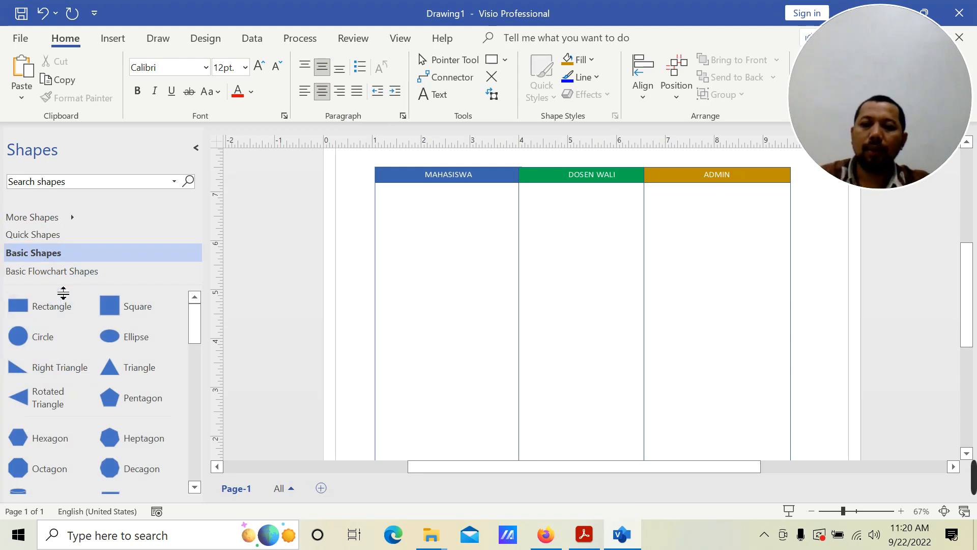
pyautogui.click(56, 271)
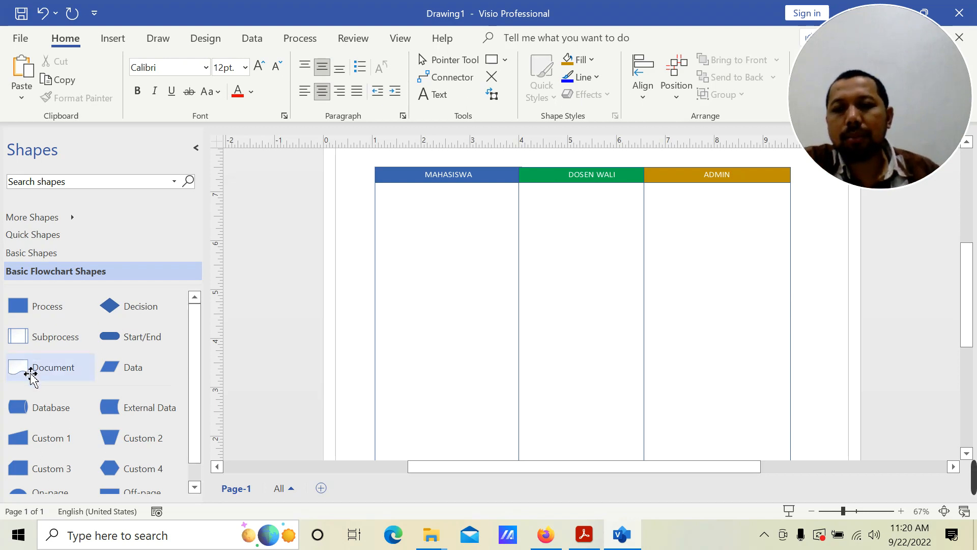
# Step: Place a Document shape about 1.88 in. wide just below the MAHASISWA heading and label it BUKU PERWALIAN
pyautogui.moveTo(31, 374); pyautogui.dragTo(499, 222)
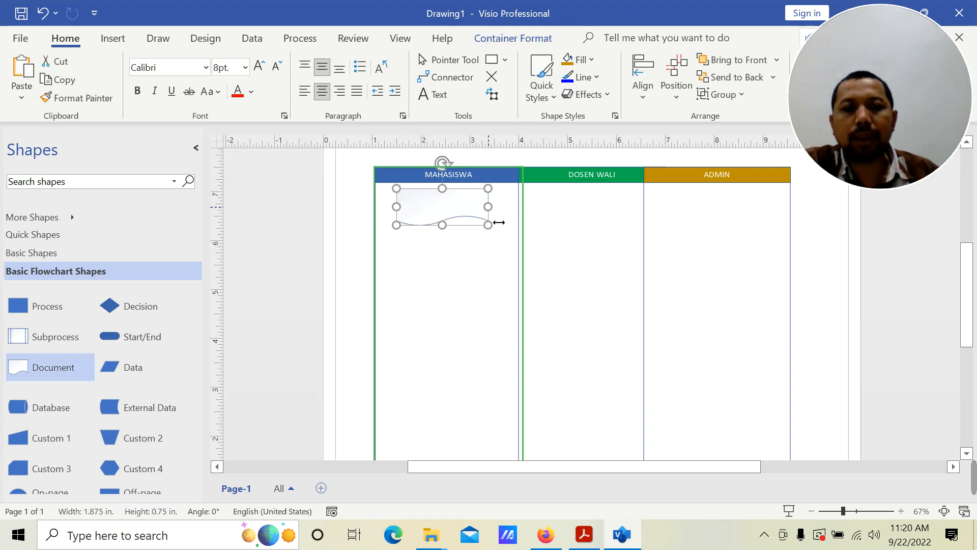
pyautogui.rightClick(452, 211)
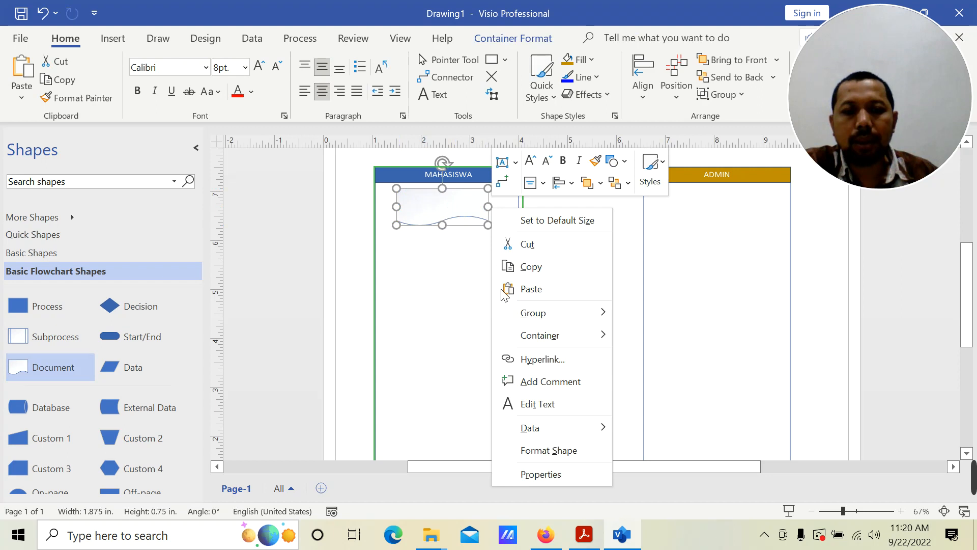
pyautogui.click(522, 408)
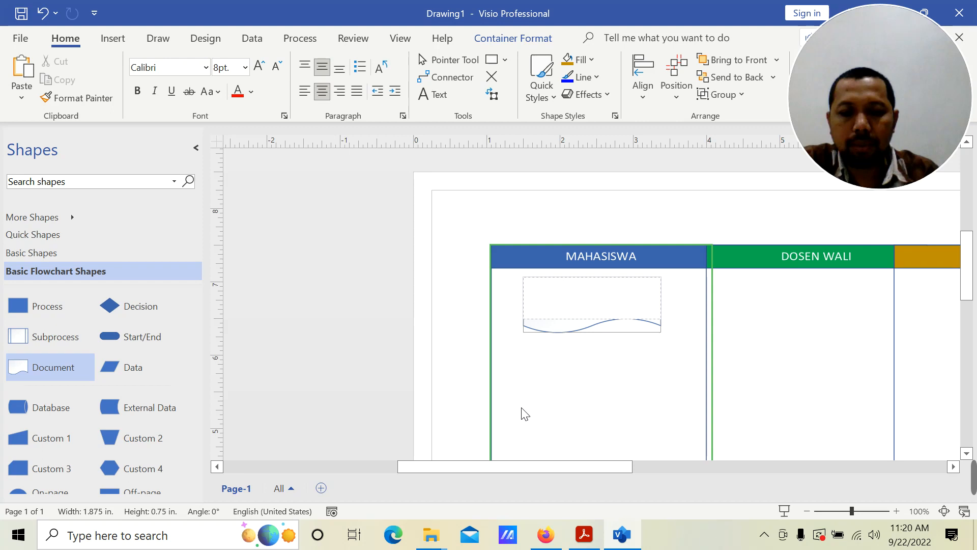
pyautogui.write('BUKU PERWALIAN')
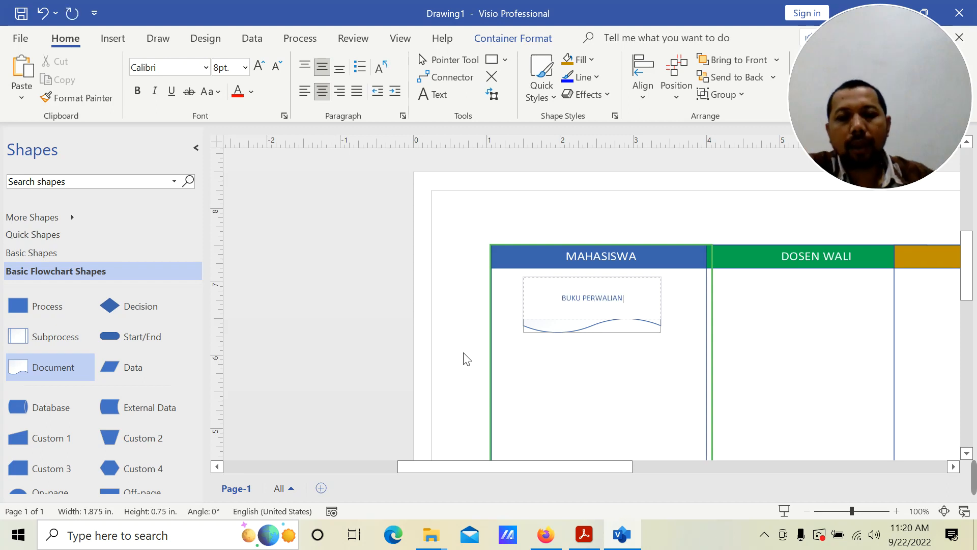
pyautogui.click(458, 339)
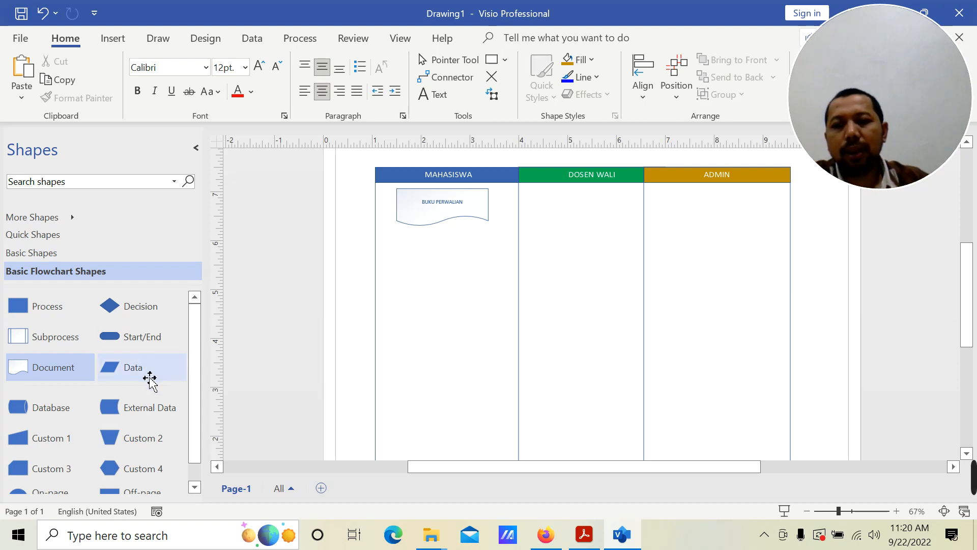
# Step: Place a Custom 2 shape about 1.88 in. wide directly below the BUKU PERWALIAN document and label it MENGISI MATAKULIAH
pyautogui.moveTo(196, 396); pyautogui.dragTo(195, 371)
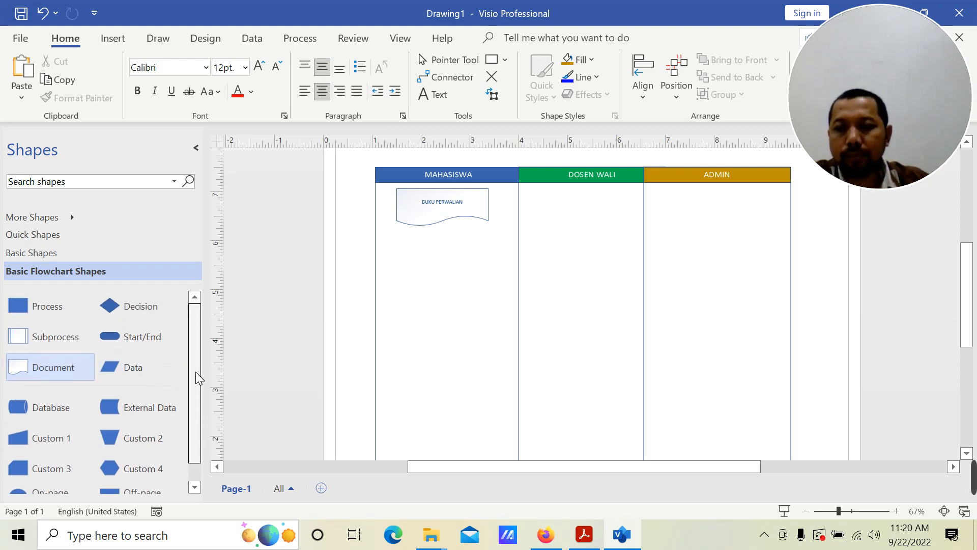
pyautogui.moveTo(133, 453); pyautogui.dragTo(496, 264)
pyautogui.rightClick(446, 262)
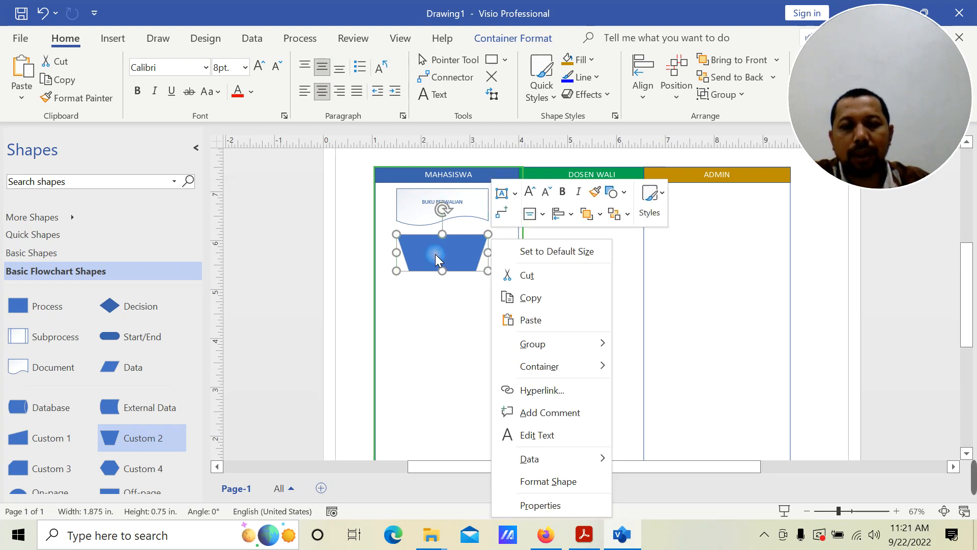
pyautogui.click(521, 435)
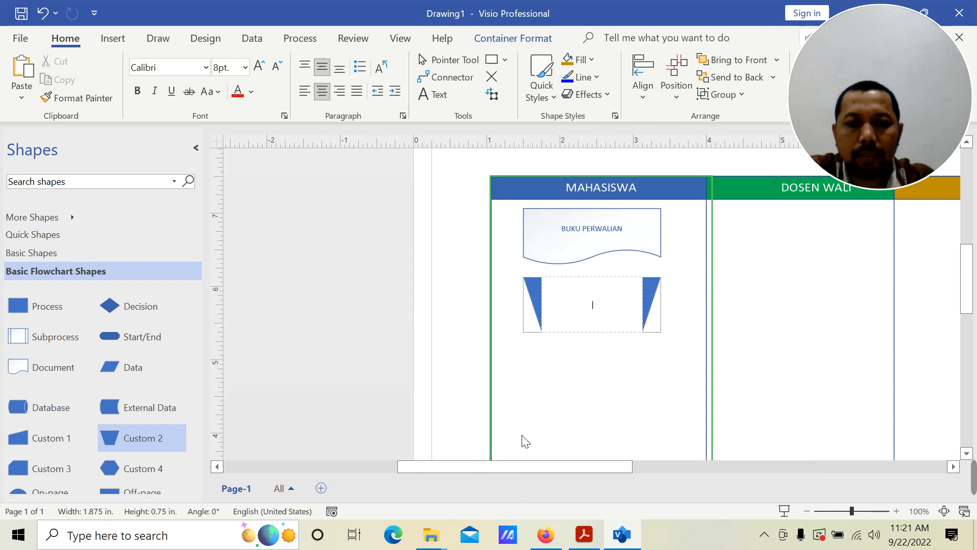
pyautogui.write('MENGISI MATAKULIAH')
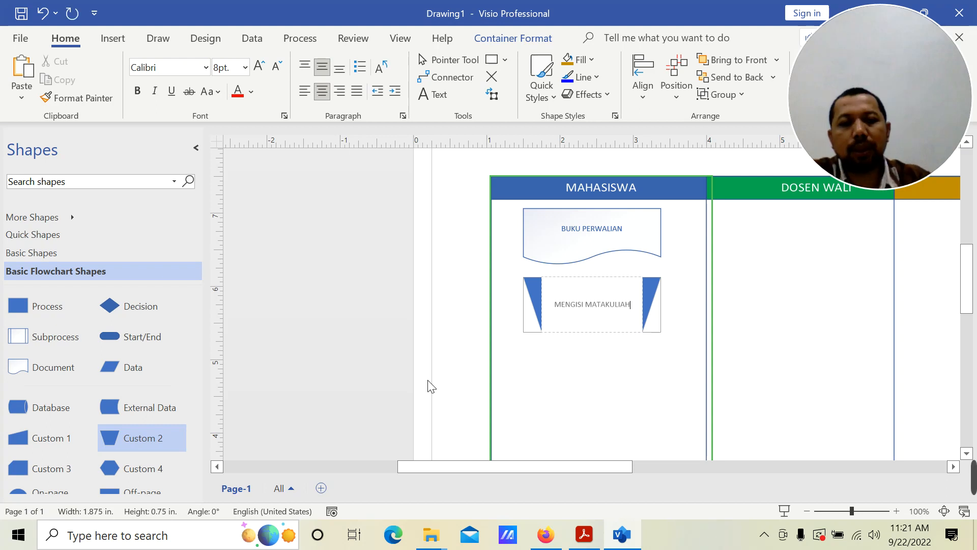
pyautogui.click(454, 338)
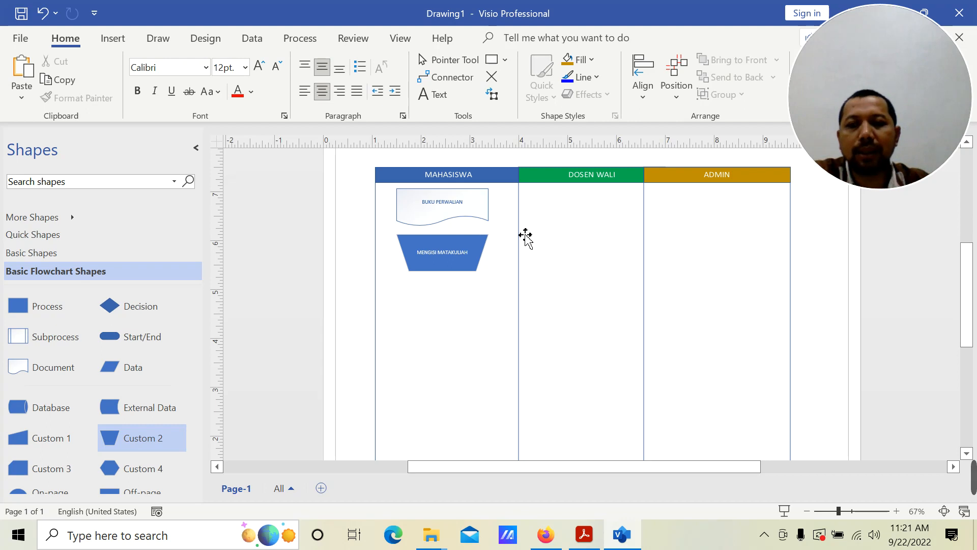
# Step: Place a Custom 2 shape about 1.66 in. wide just below the DOSEN WALI heading and label it PERWALIAN
pyautogui.moveTo(132, 444); pyautogui.dragTo(634, 220)
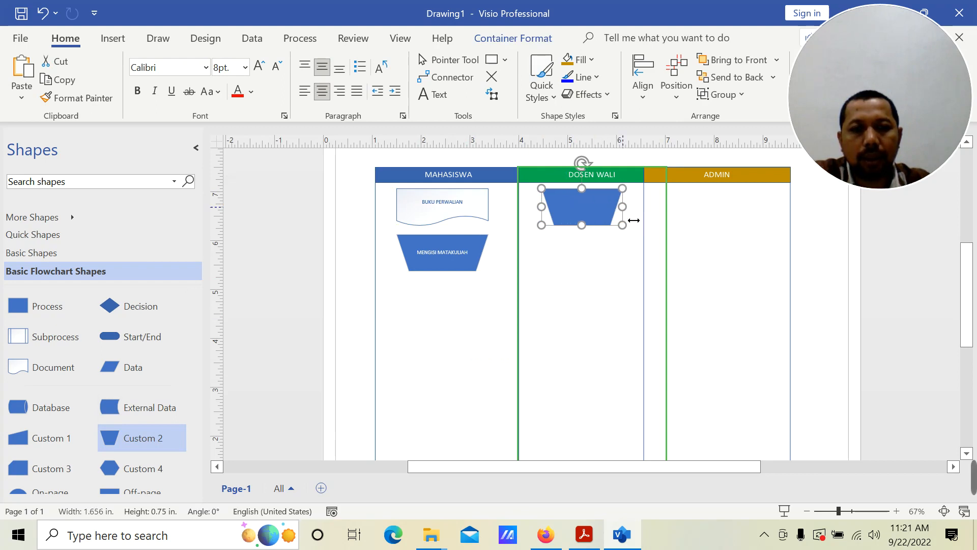
pyautogui.rightClick(589, 211)
pyautogui.click(673, 411)
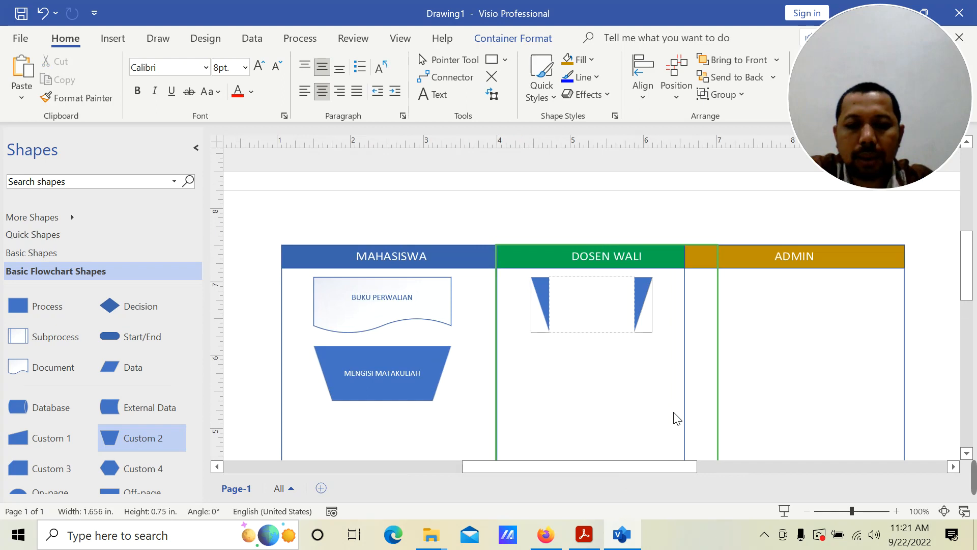
pyautogui.write('PERWALIAN')
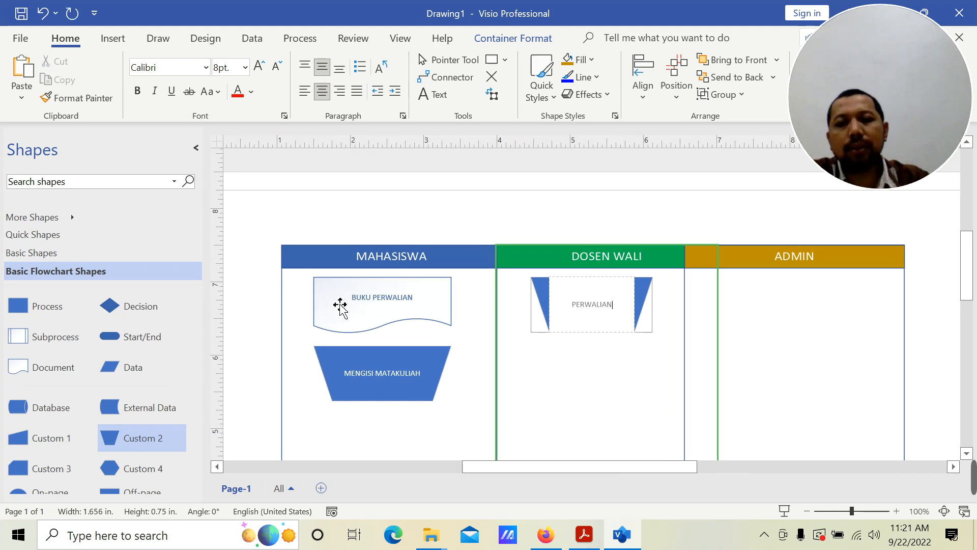
pyautogui.click(264, 239)
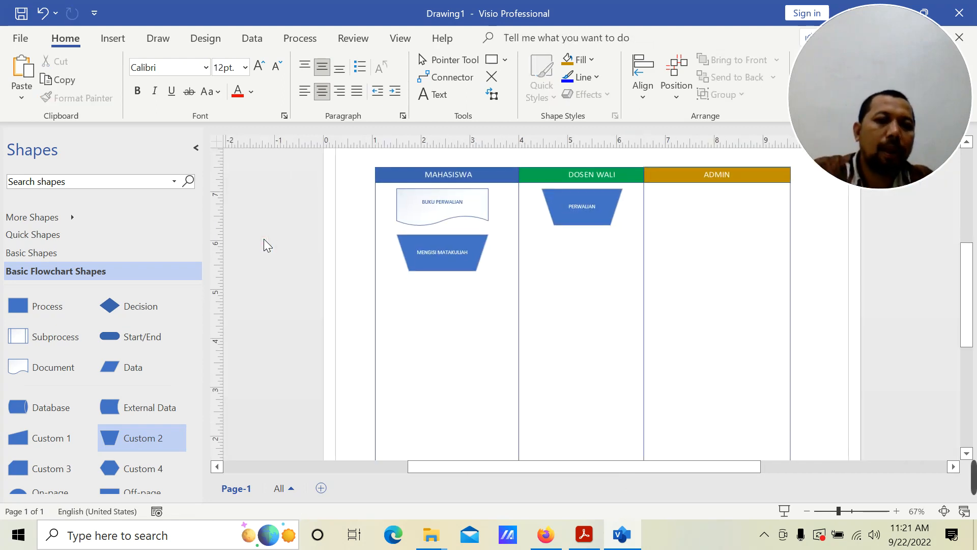
# Step: Fill the PERWALIAN shape with a light green theme colour
pyautogui.click(584, 223)
pyautogui.click(591, 67)
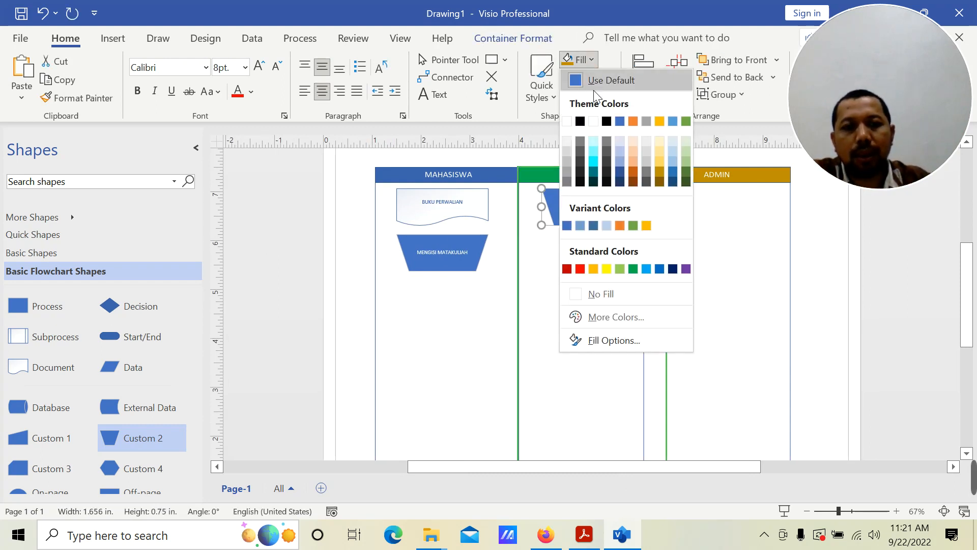
pyautogui.click(685, 166)
pyautogui.click(278, 228)
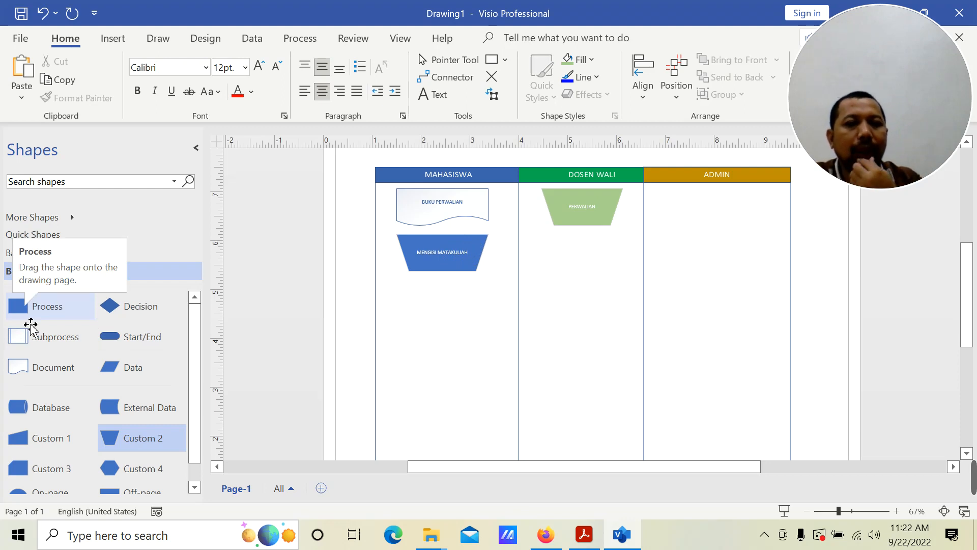
# Step: Place a Process shape about 1.66 in. wide below MENGISI MATAKULIAH and fill it with dark teal
pyautogui.moveTo(31, 322); pyautogui.dragTo(496, 323)
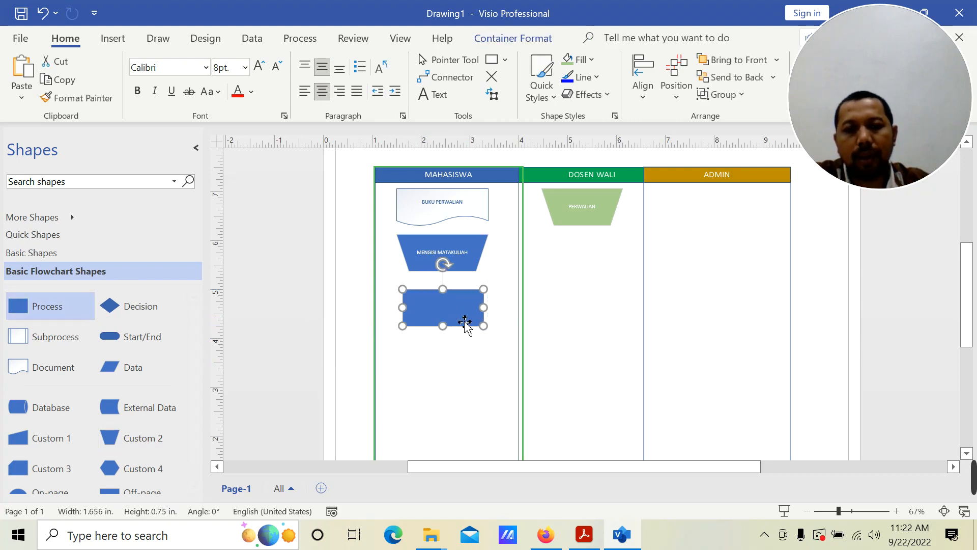
pyautogui.click(596, 60)
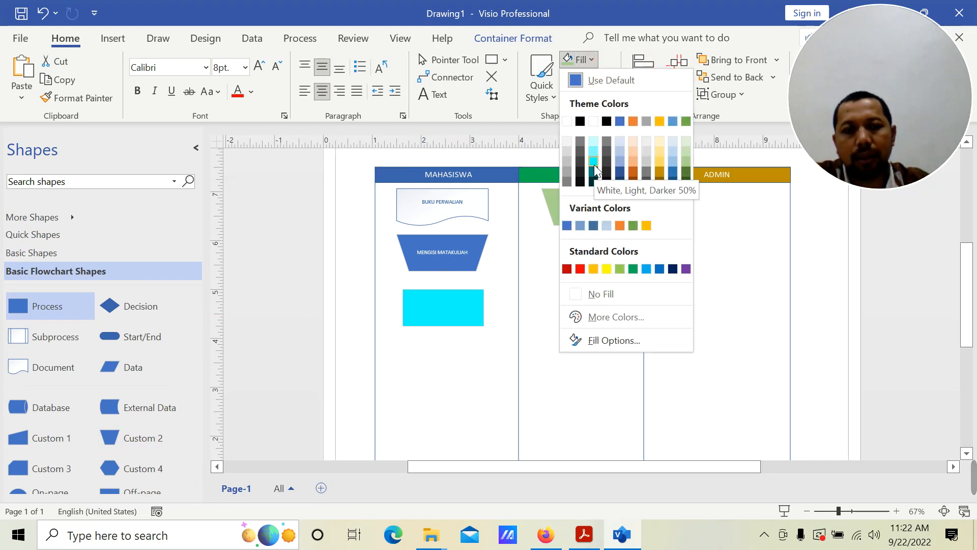
pyautogui.click(593, 172)
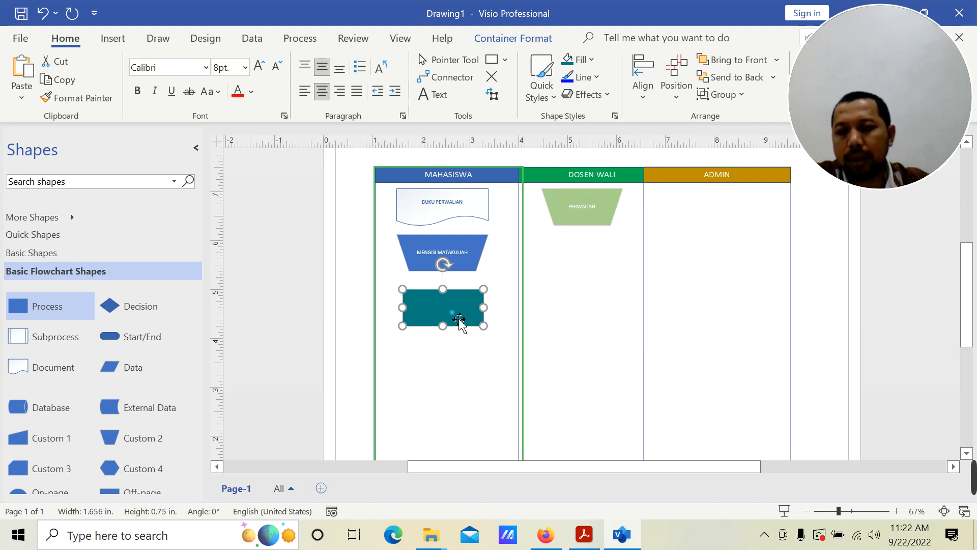
# Step: Label the dark teal process shape INPUT CBIS
pyautogui.rightClick(459, 320)
pyautogui.click(557, 227)
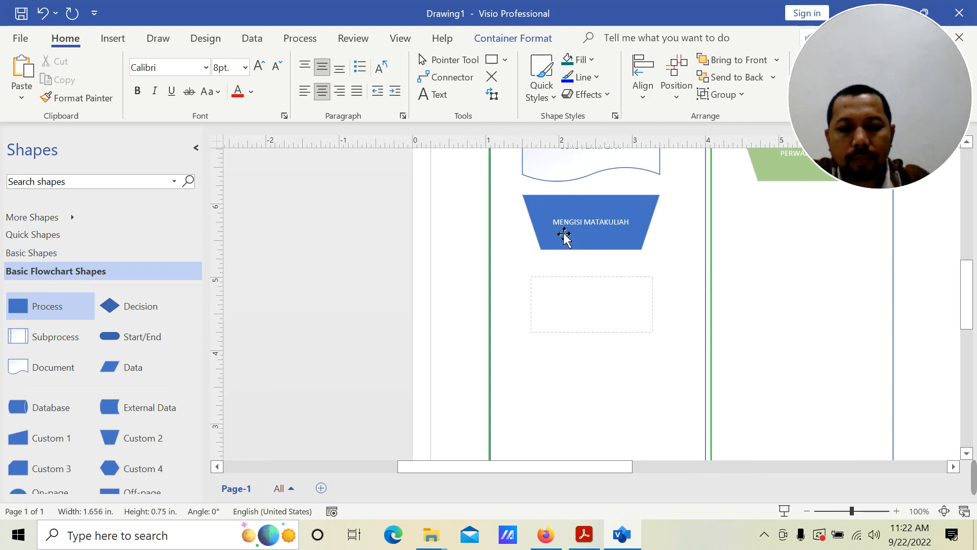
pyautogui.write('INPUT CBIS')
pyautogui.click(456, 282)
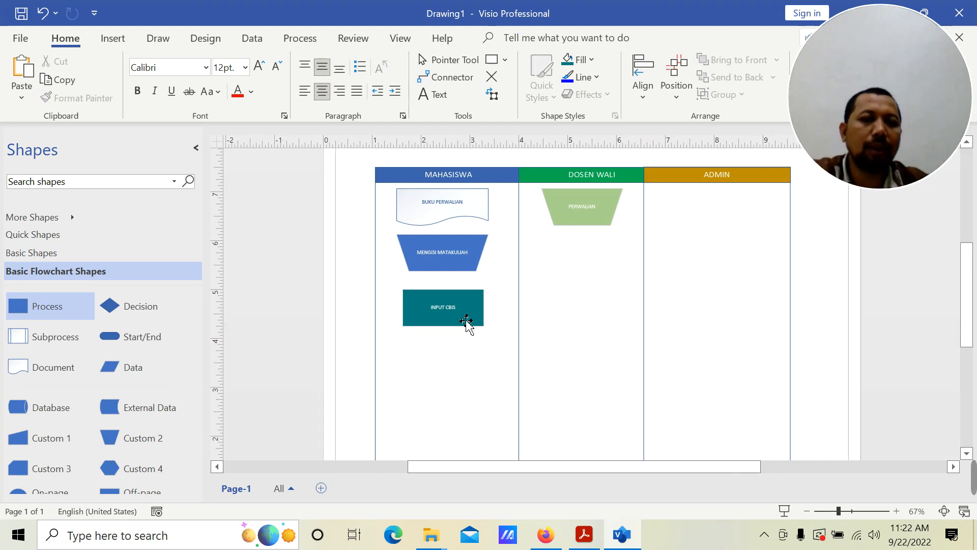
# Step: Place a Process shape about 1.66 in. wide directly below INPUT CBIS, aligned with it, and label it CETAK KRS
pyautogui.moveTo(41, 323); pyautogui.dragTo(496, 374)
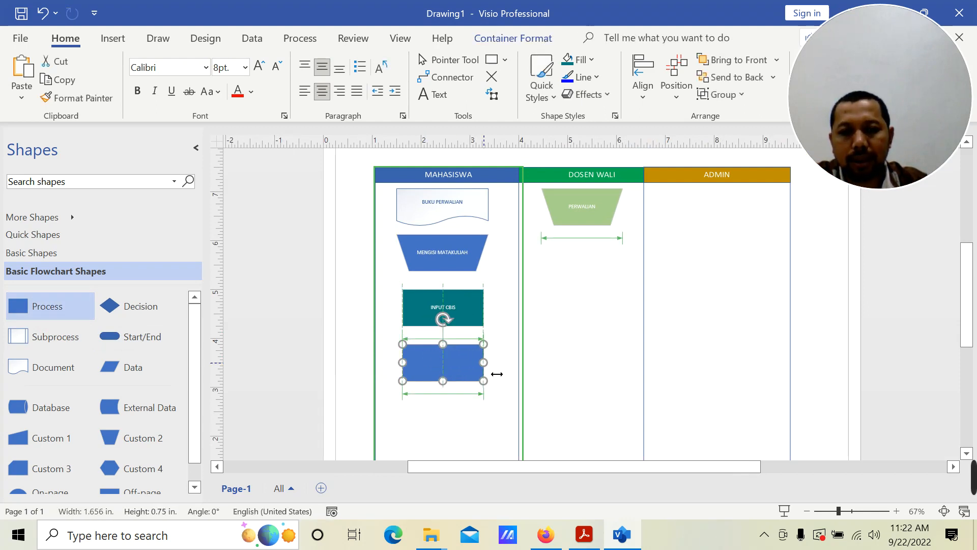
pyautogui.rightClick(469, 361)
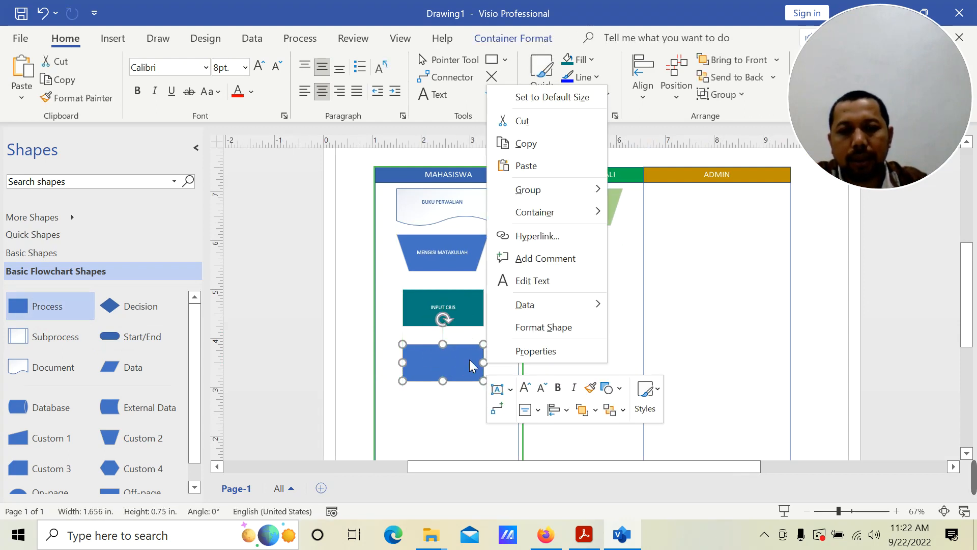
pyautogui.click(513, 287)
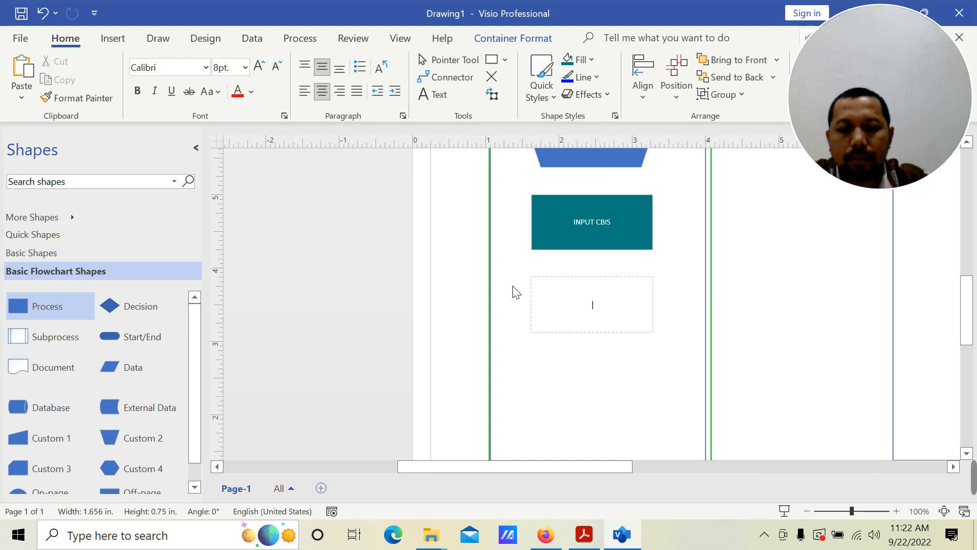
pyautogui.write('CETAK KRS')
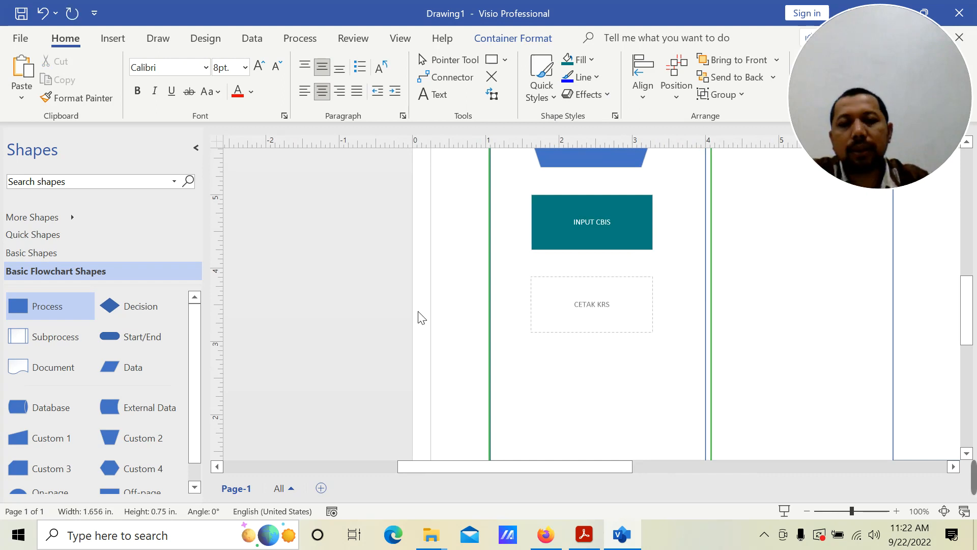
pyautogui.click(463, 325)
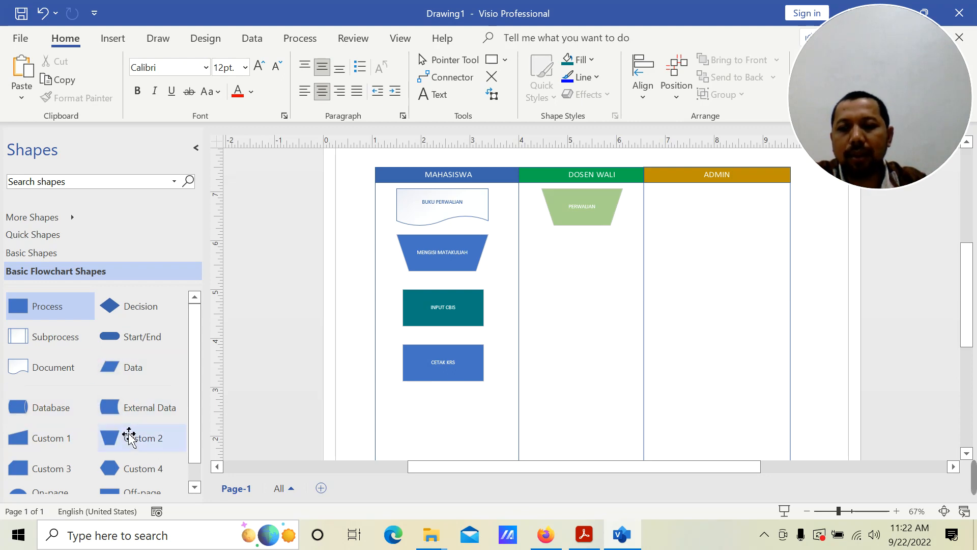
# Step: Place a Custom 2 shape about 1.88 in. wide in the ADMIN column, roughly level with CETAK KRS, and label it PENGESAHAN
pyautogui.moveTo(130, 441); pyautogui.dragTo(774, 366)
pyautogui.rightClick(735, 357)
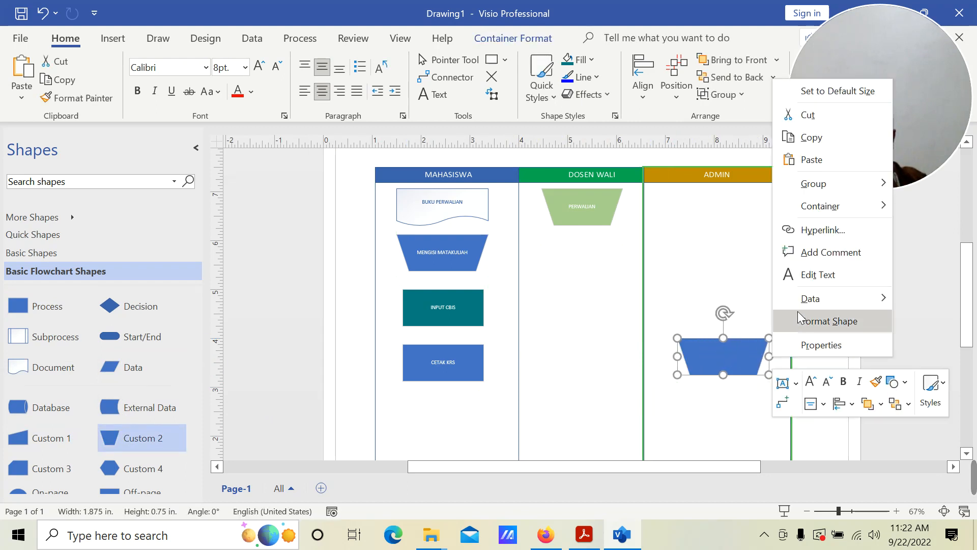
pyautogui.click(801, 275)
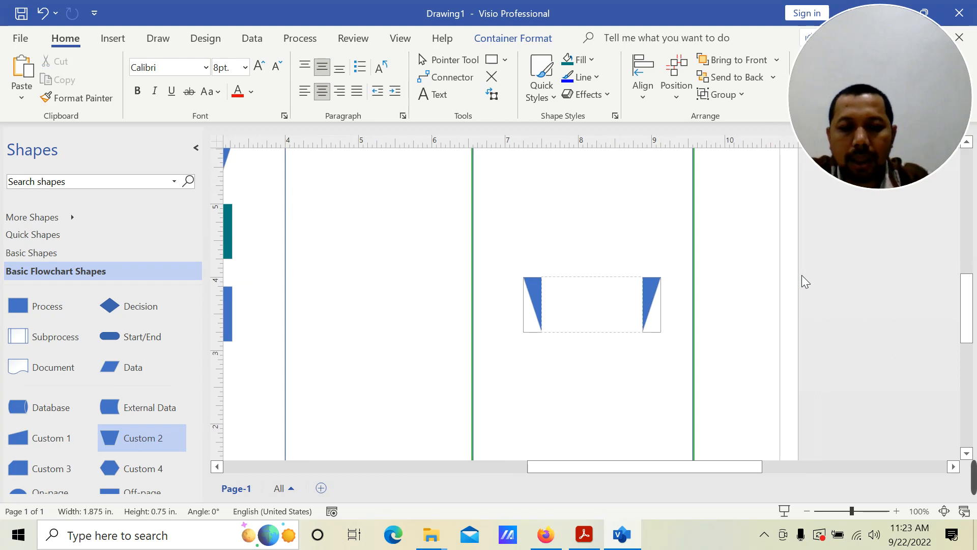
pyautogui.write('PENGESAHAN')
pyautogui.click(763, 345)
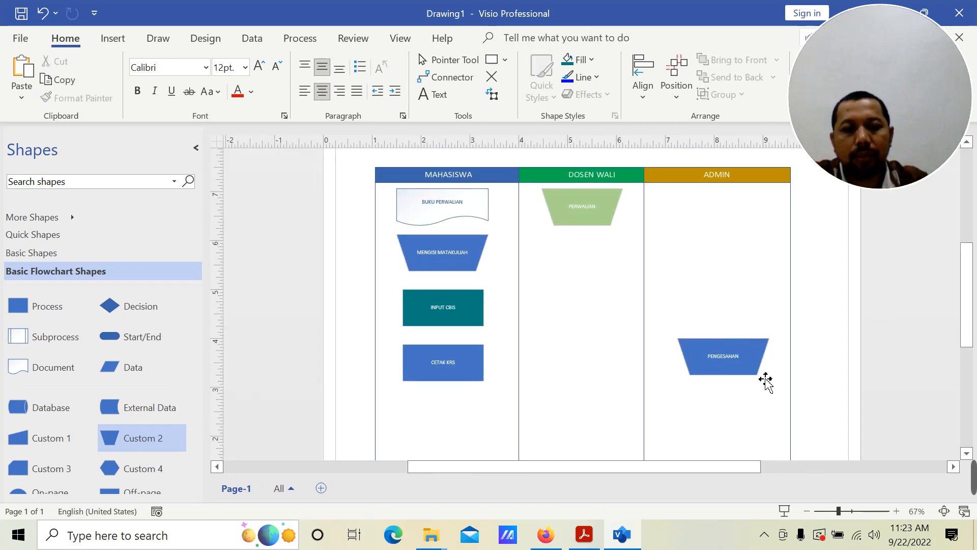
# Step: Fill the PENGESAHAN shape with a dark green theme colour
pyautogui.click(766, 378)
pyautogui.click(591, 62)
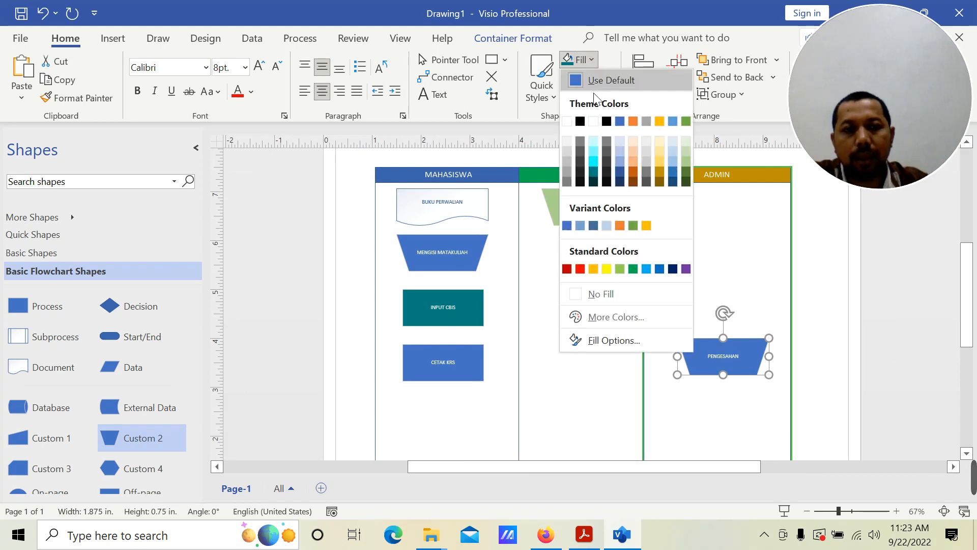
pyautogui.click(686, 174)
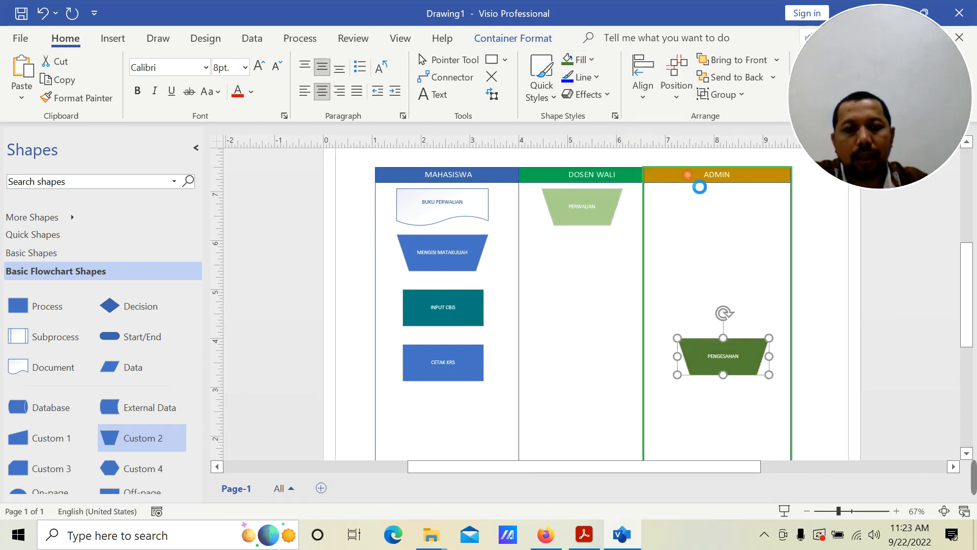
pyautogui.click(810, 348)
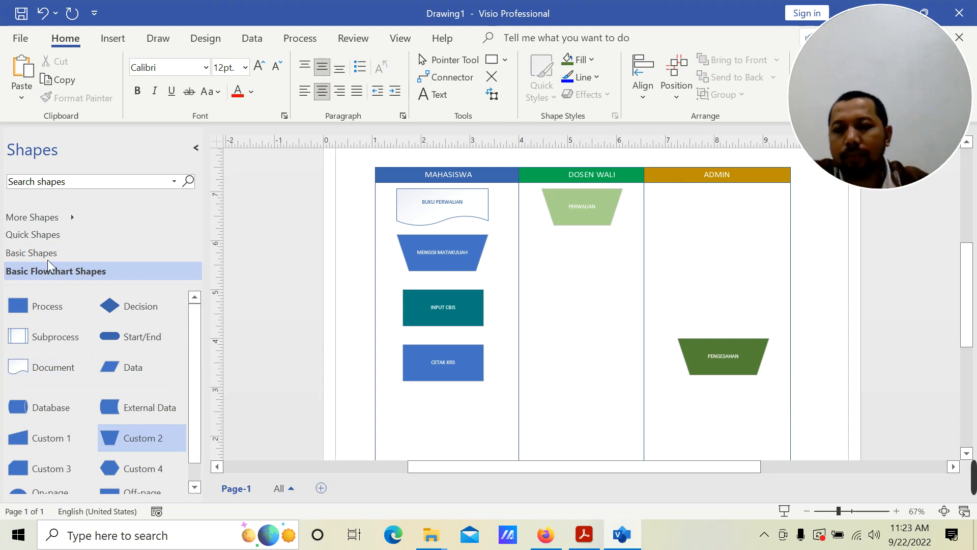
# Step: Place a Triangle from Quick Shapes below CETAK KRS, rotated 180° to point downward, and size it about 1.38 by 1.06 in
pyautogui.click(39, 239)
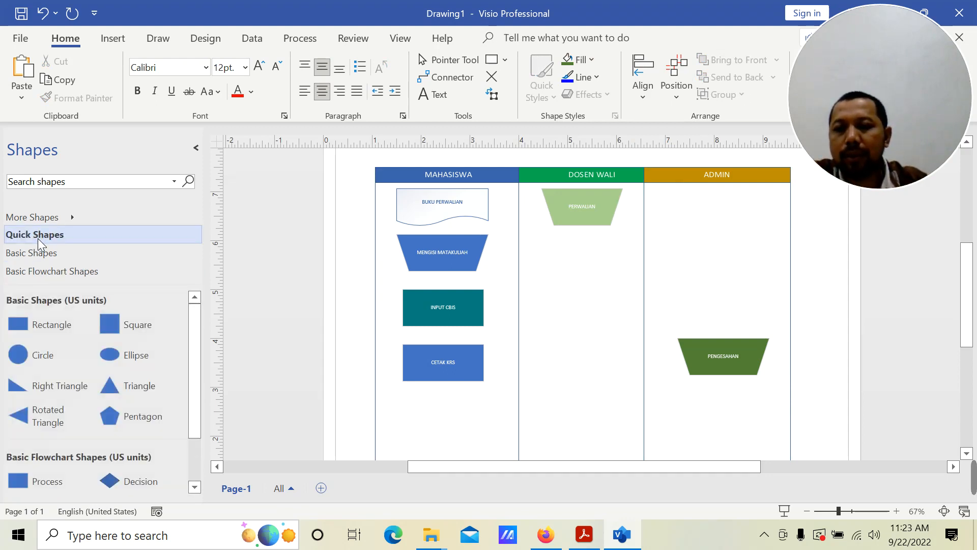
pyautogui.moveTo(123, 397); pyautogui.dragTo(441, 436)
pyautogui.moveTo(444, 367); pyautogui.dragTo(446, 455)
pyautogui.scroll(-1, 555, 377)
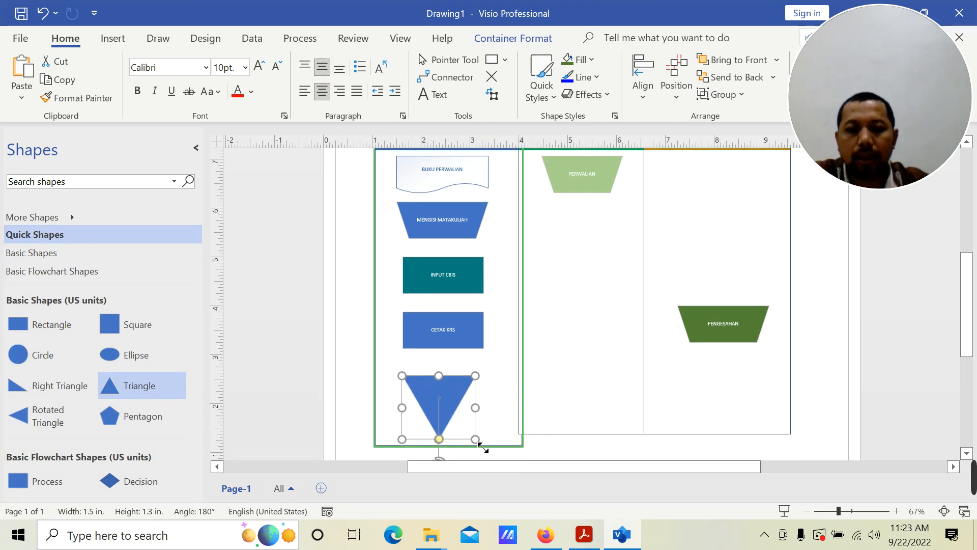
pyautogui.moveTo(476, 440); pyautogui.dragTo(471, 435)
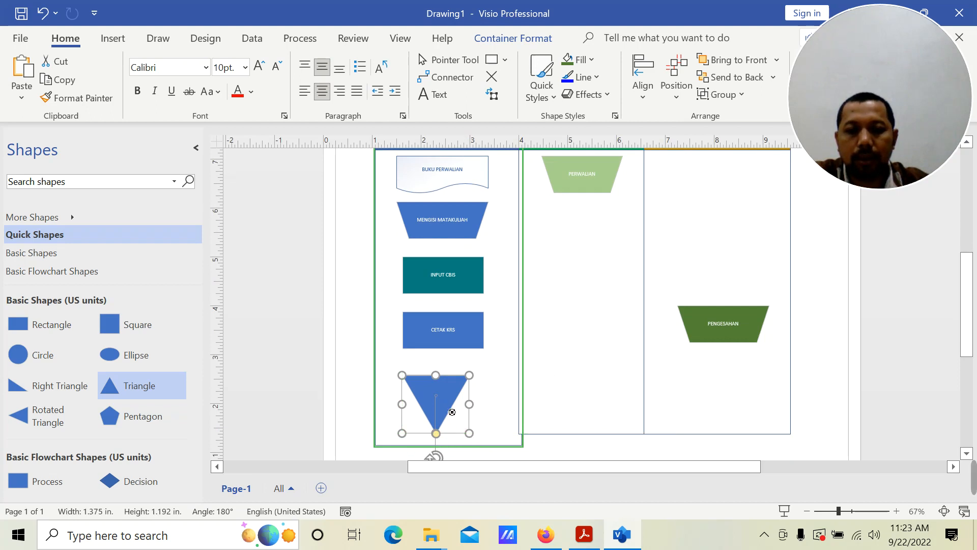
pyautogui.moveTo(445, 388); pyautogui.dragTo(441, 383)
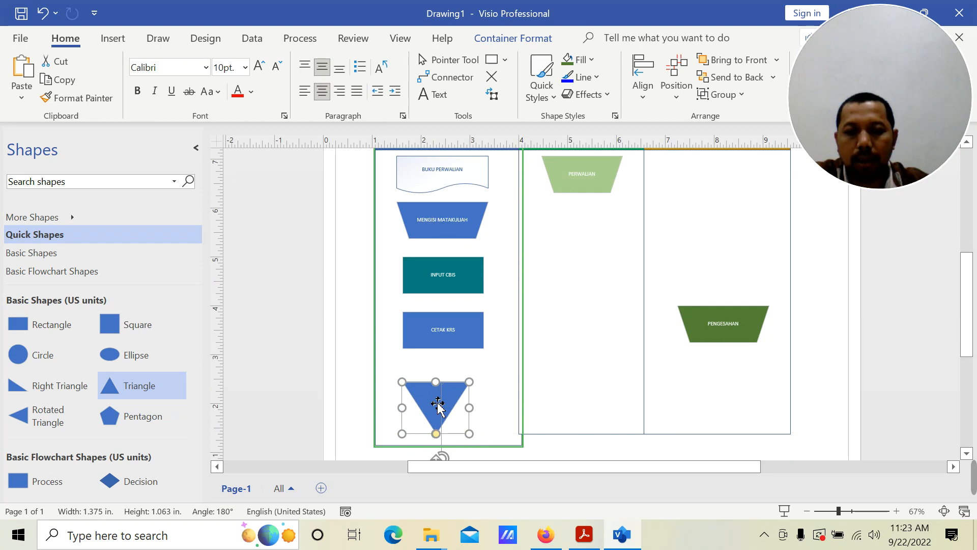
pyautogui.press('Escape')
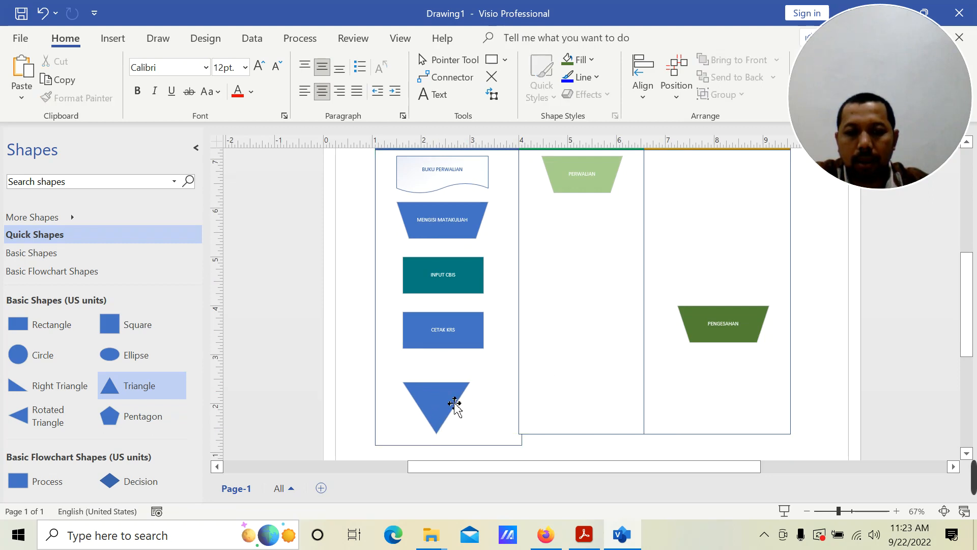
pyautogui.click(454, 403)
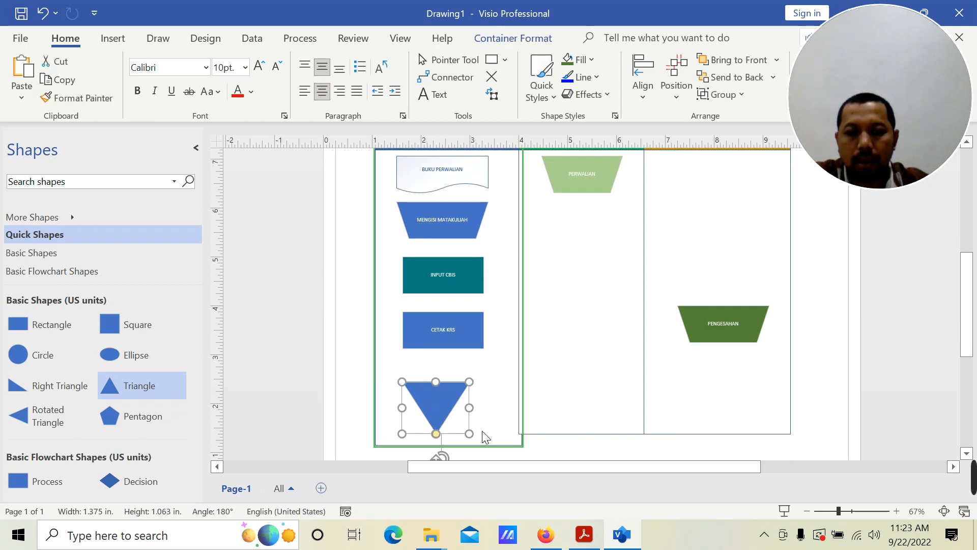
# Step: Resize the MAHASISWA column to about 2.94 in. wide with its lower edge matching the other columns, and centre the triangle beneath CETAK KRS
pyautogui.click(524, 452)
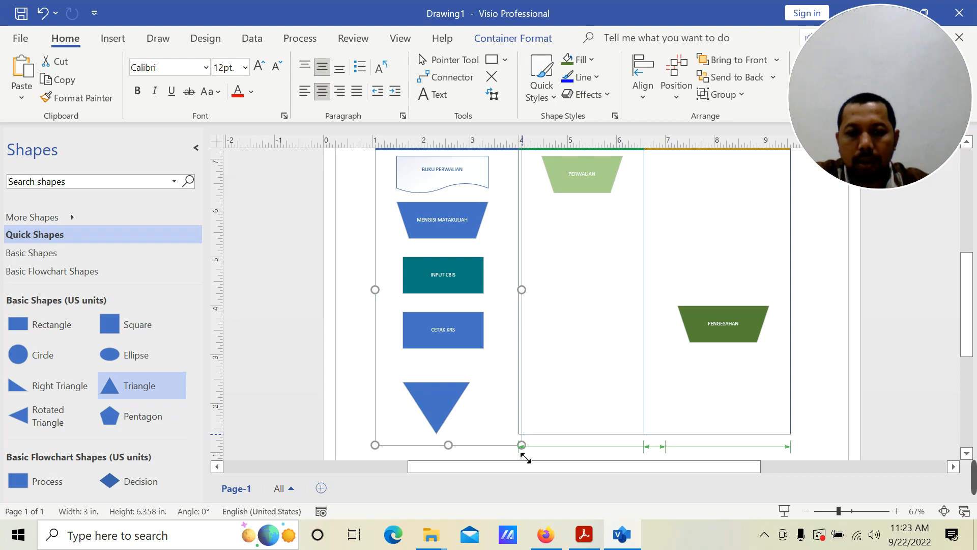
pyautogui.moveTo(533, 299); pyautogui.dragTo(531, 302)
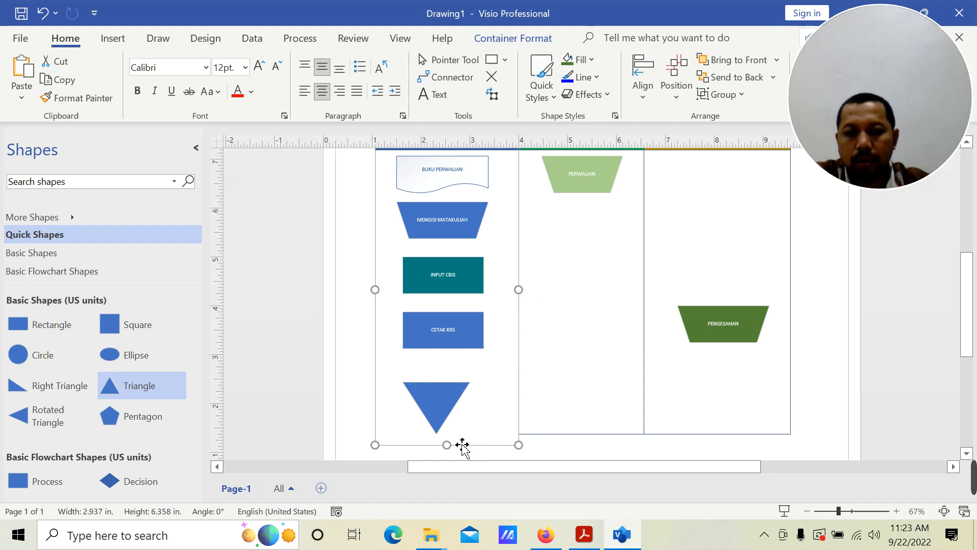
pyautogui.moveTo(458, 456); pyautogui.dragTo(459, 451)
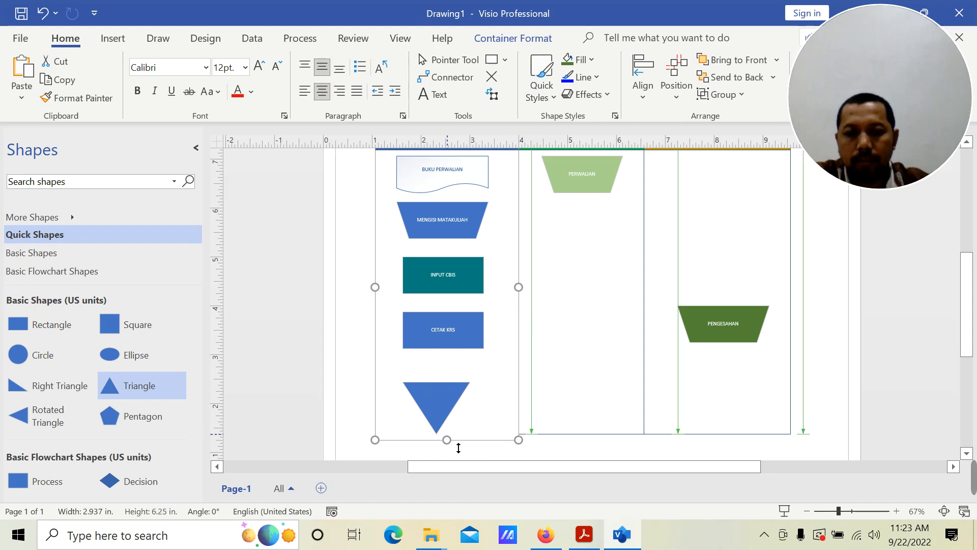
pyautogui.moveTo(447, 414); pyautogui.dragTo(464, 398)
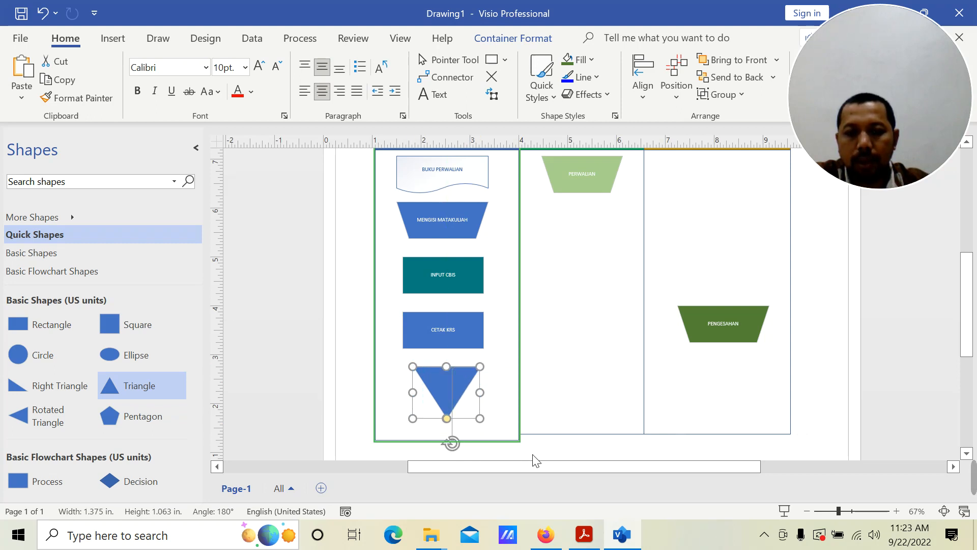
pyautogui.click(478, 444)
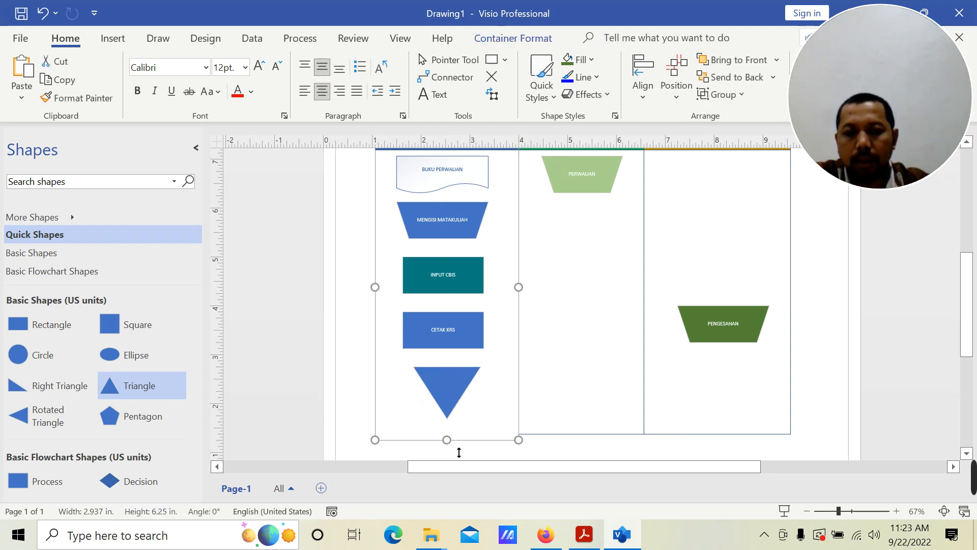
pyautogui.moveTo(459, 453); pyautogui.dragTo(459, 447)
# Step: Label the inverted triangle below CETAK KRS as ARSIP
pyautogui.click(451, 387)
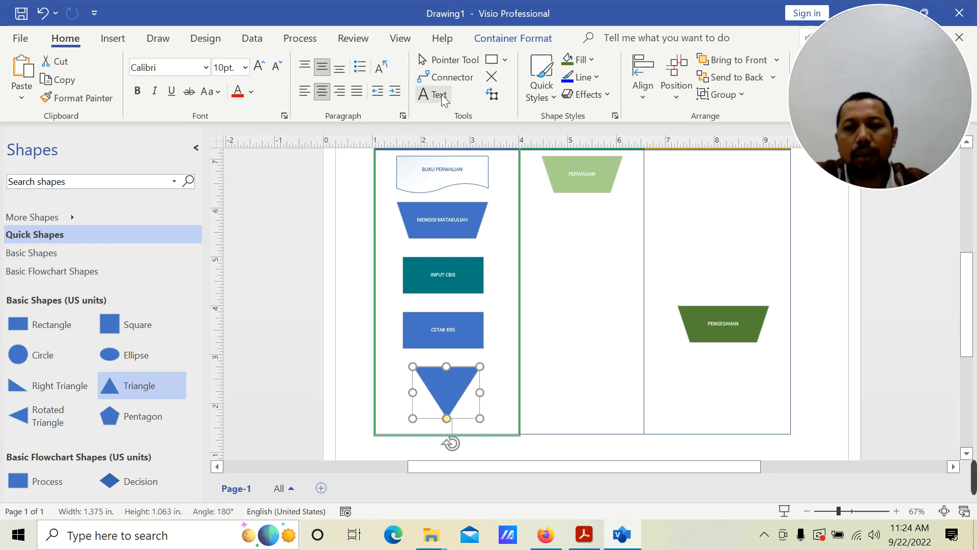
pyautogui.rightClick(462, 393)
pyautogui.click(525, 331)
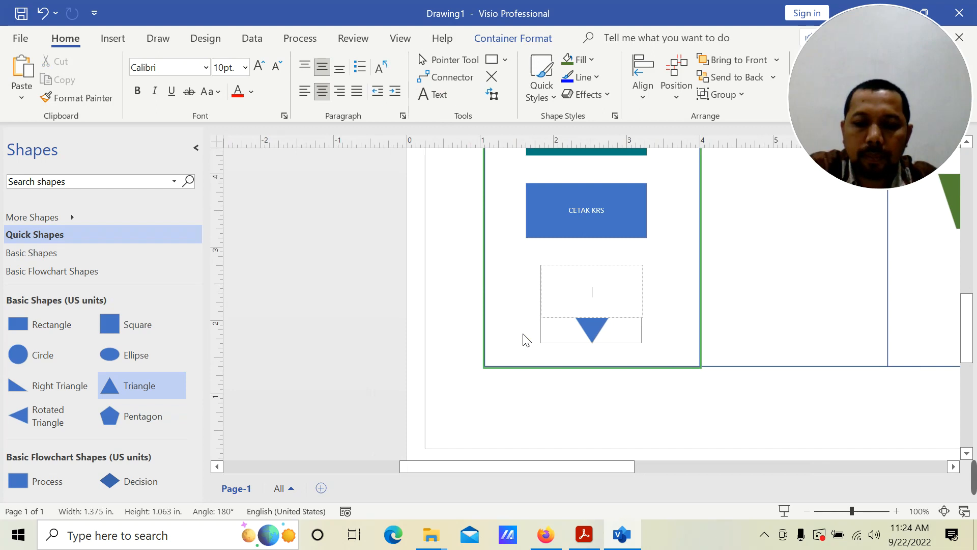
pyautogui.write('ARSIP')
pyautogui.click(456, 343)
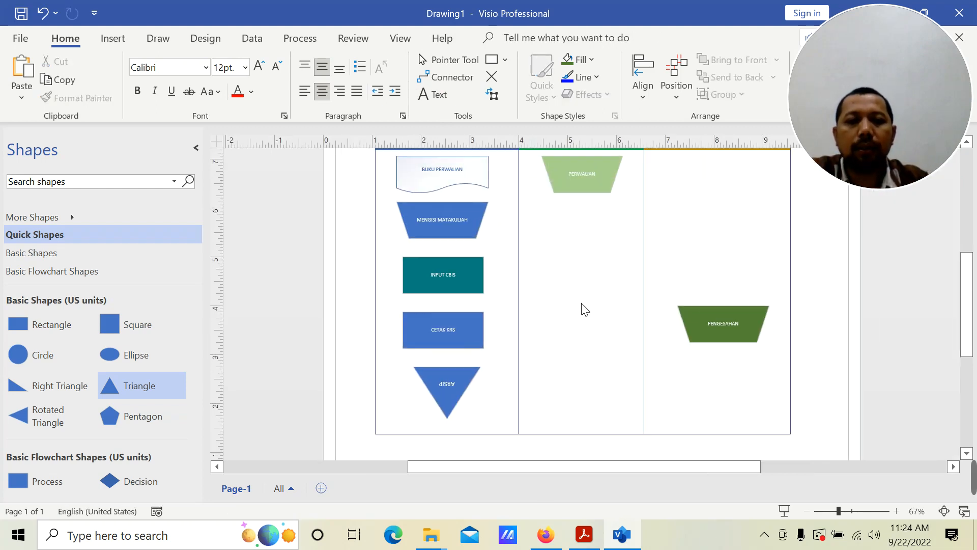
# Step: Activate the Connector tool for linking the flowchart shapes
pyautogui.scroll(1, 585, 309)
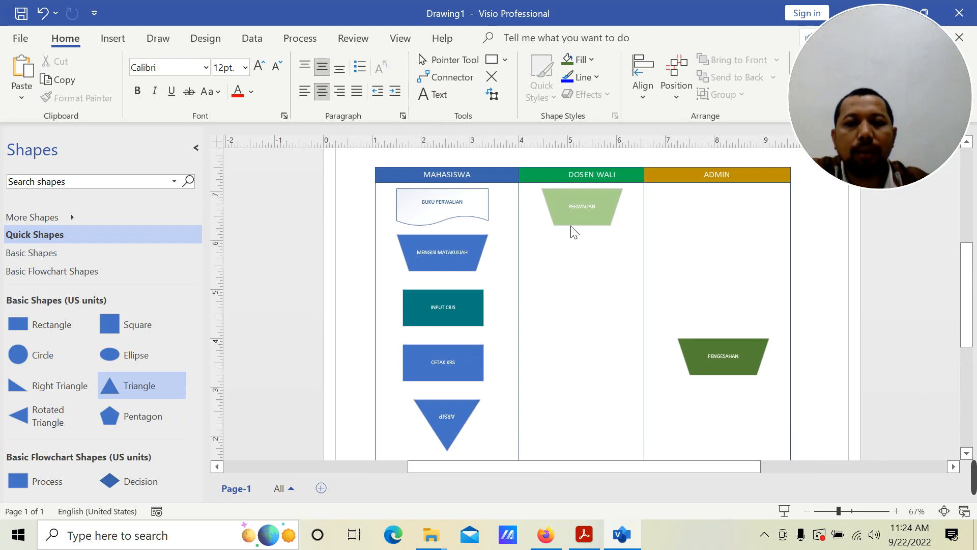
pyautogui.click(435, 75)
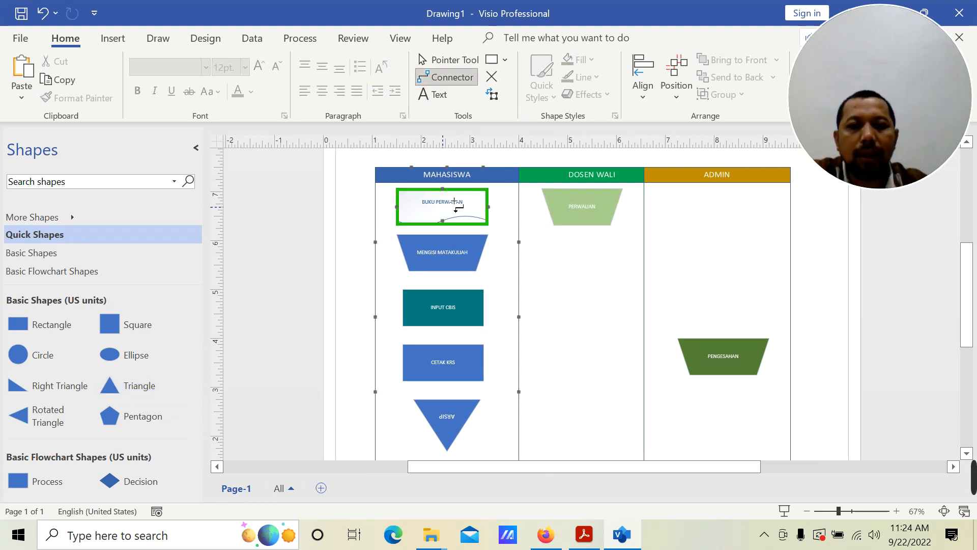